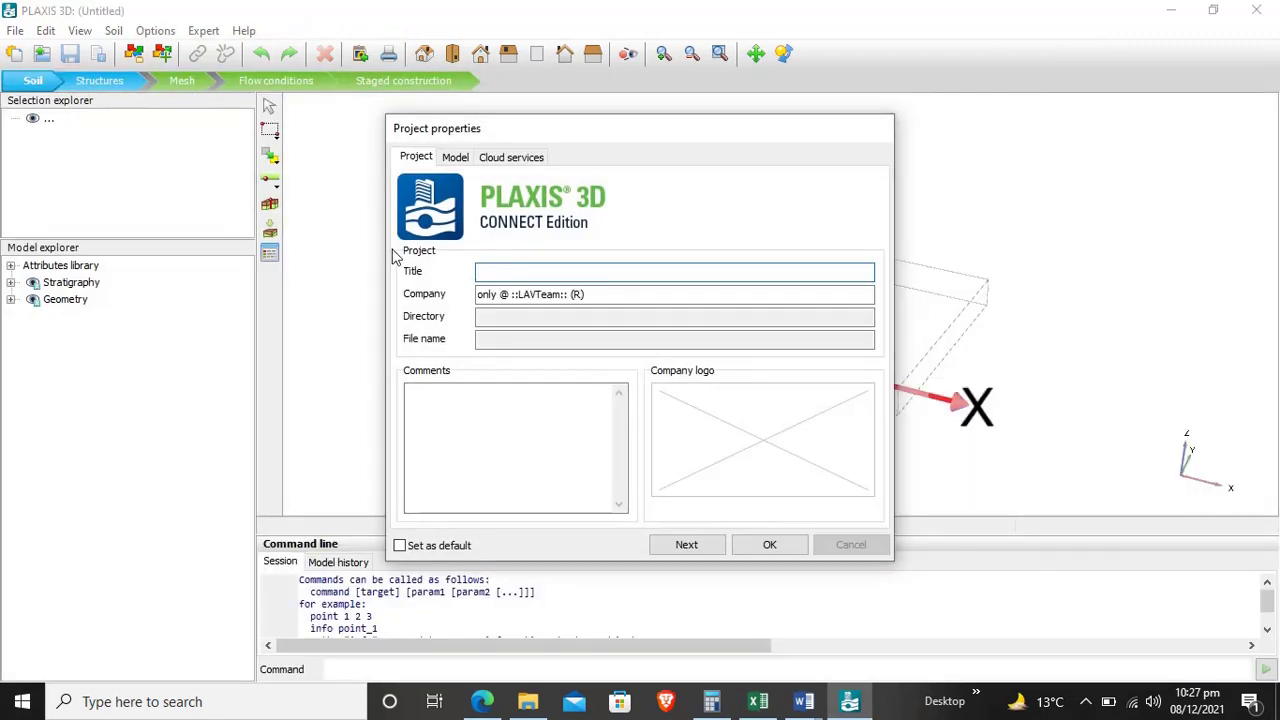
Title the project 'tut 1 foundation on occ soil' and set xmin -75, xmax 75, ymin -75, ymax 75.
{"action": "type", "text": "tut 1 foundation on occ soil"}
{"action": "left_click", "coordinate": [708, 548]}
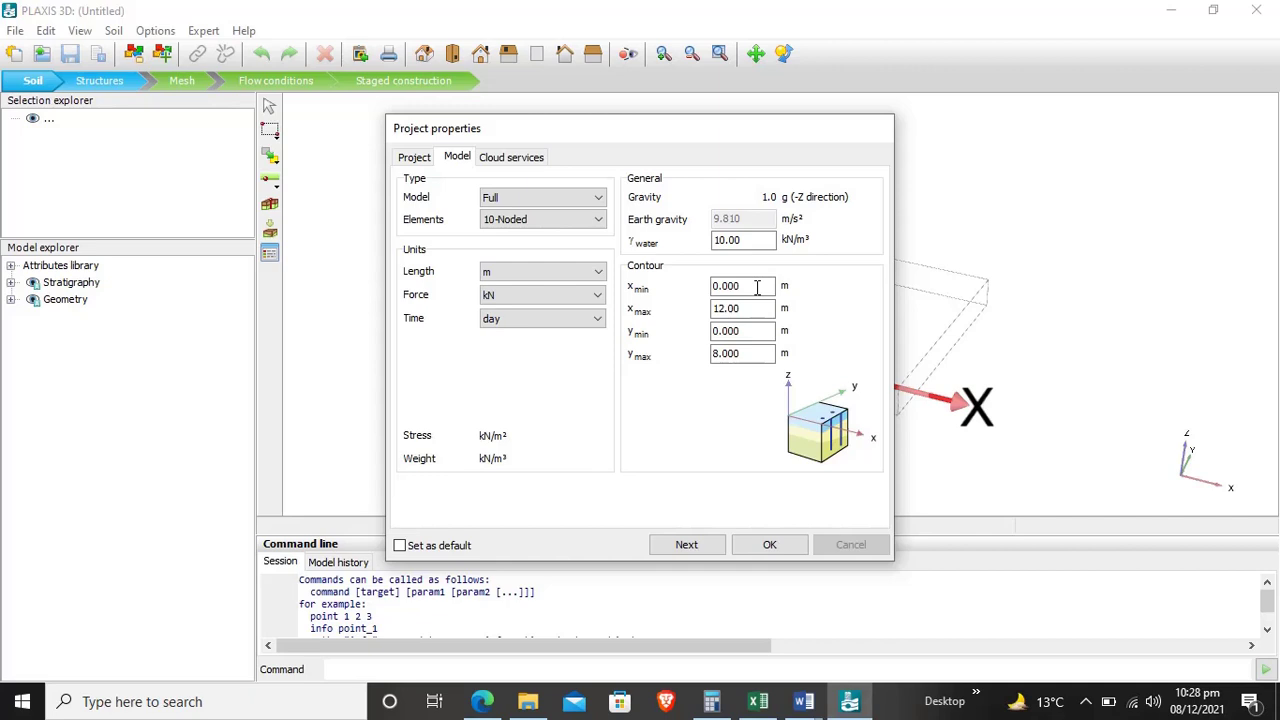
{"action": "left_click_drag", "start_coordinate": [757, 287], "coordinate": [650, 280]}
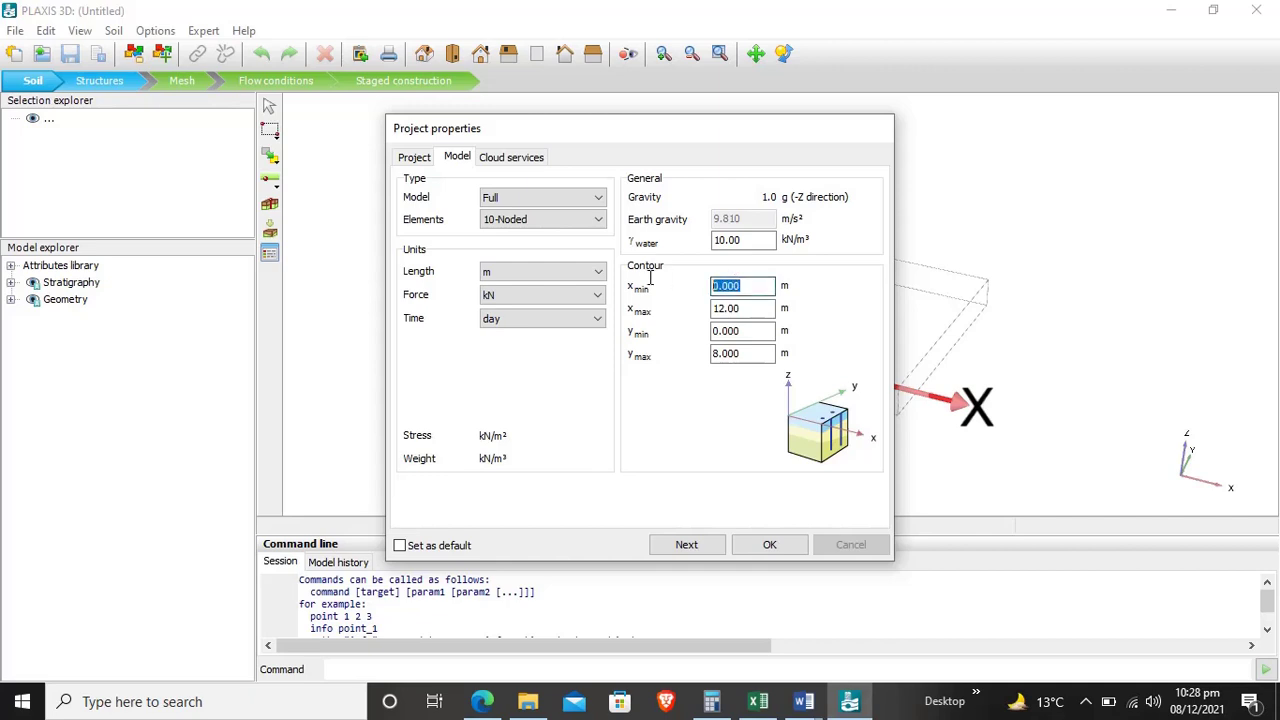
{"action": "type", "text": "-75"}
{"action": "left_click_drag", "start_coordinate": [755, 312], "coordinate": [666, 308]}
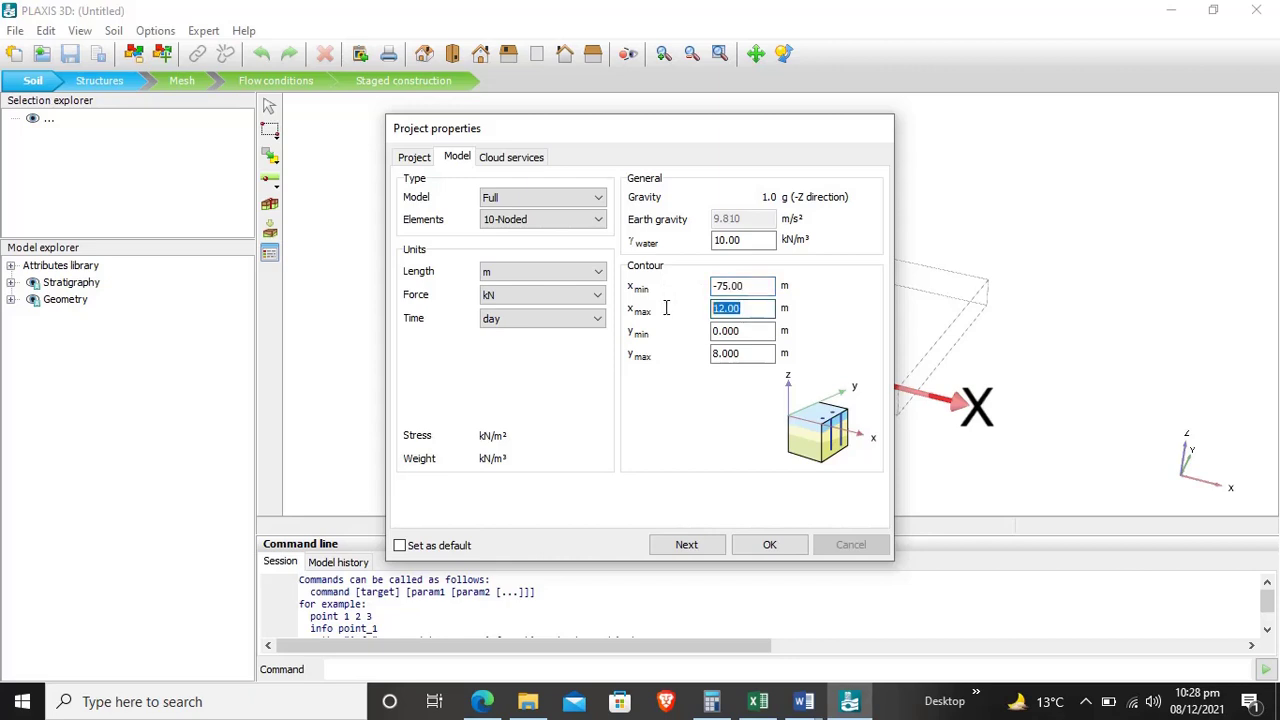
{"action": "type", "text": "75"}
{"action": "left_click_drag", "start_coordinate": [753, 336], "coordinate": [567, 355]}
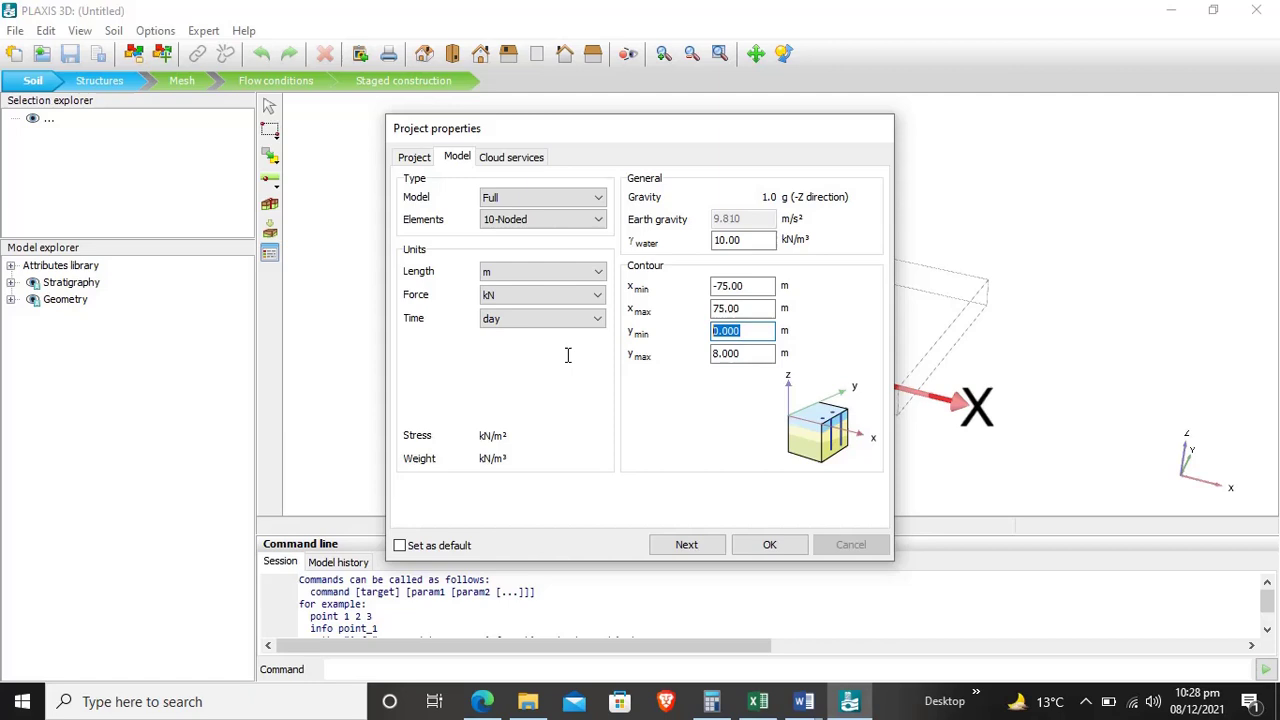
{"action": "type", "text": "-75"}
{"action": "left_click_drag", "start_coordinate": [748, 353], "coordinate": [690, 351]}
{"action": "type", "text": "75"}
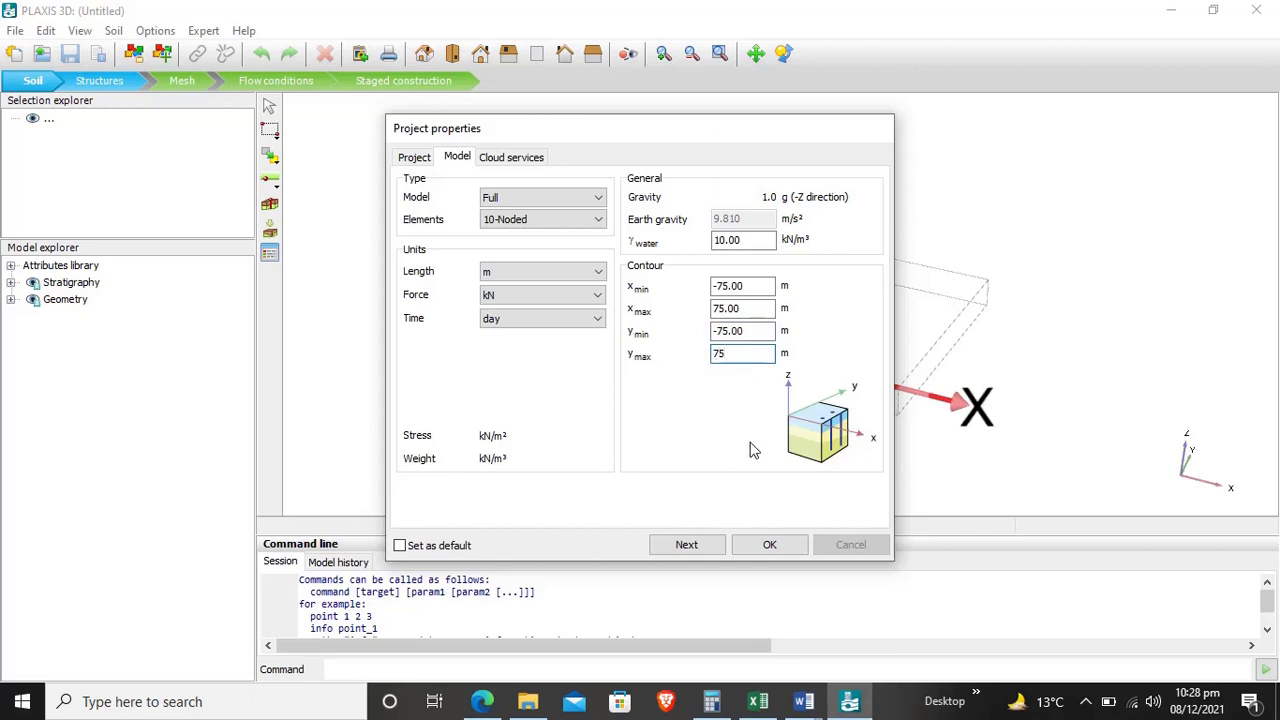
{"action": "left_click", "coordinate": [768, 546]}
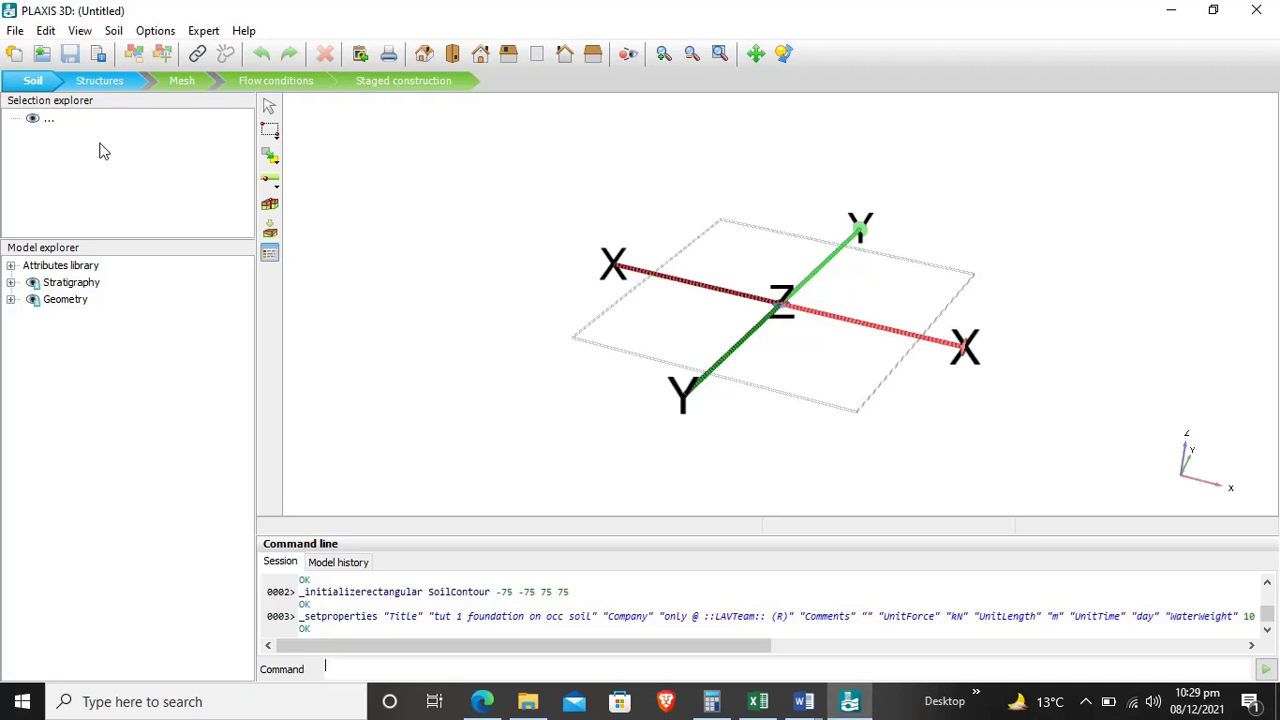
Place a borehole at the model origin with its head at -2 m.
{"action": "left_click", "coordinate": [270, 207]}
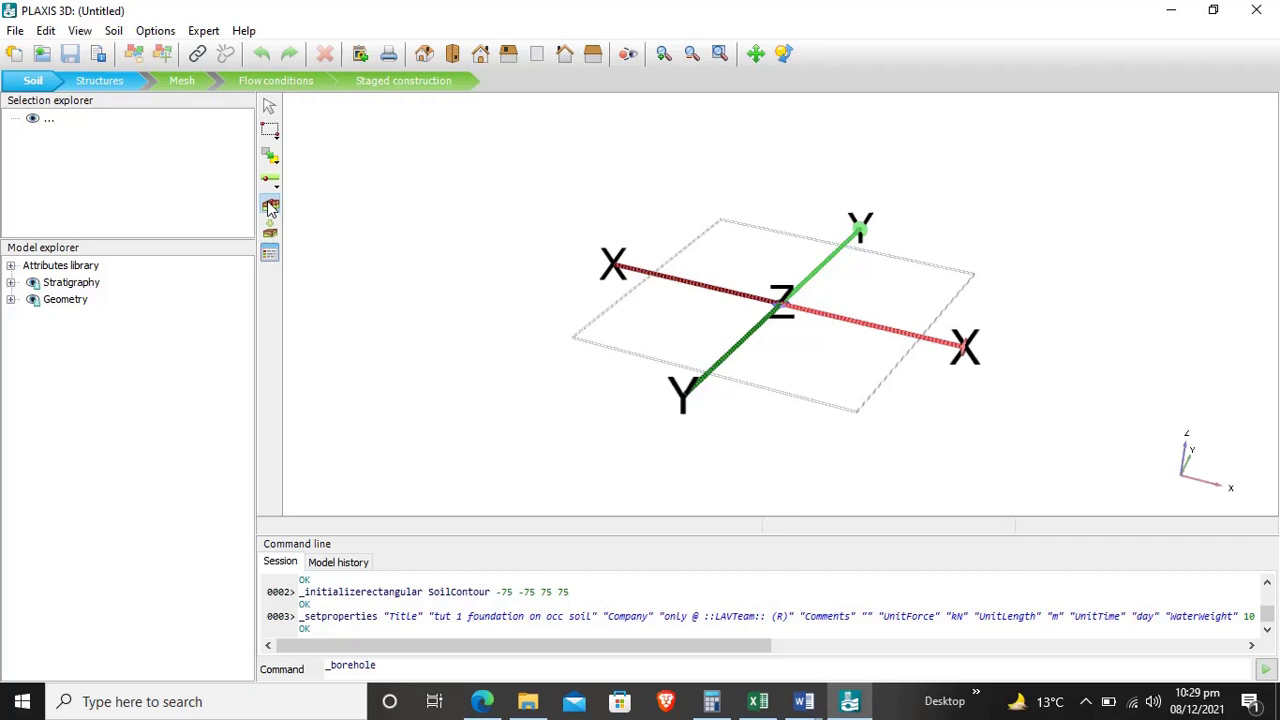
{"action": "left_click", "coordinate": [783, 311]}
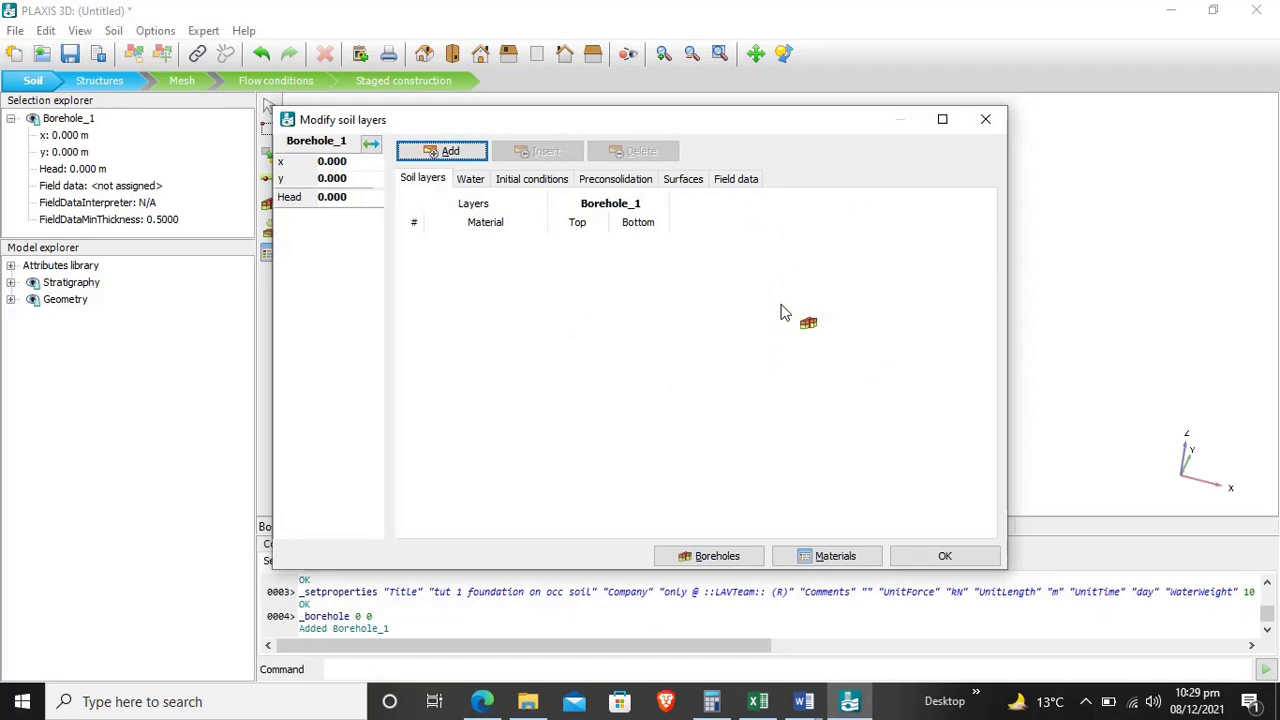
{"action": "left_click", "coordinate": [353, 196]}
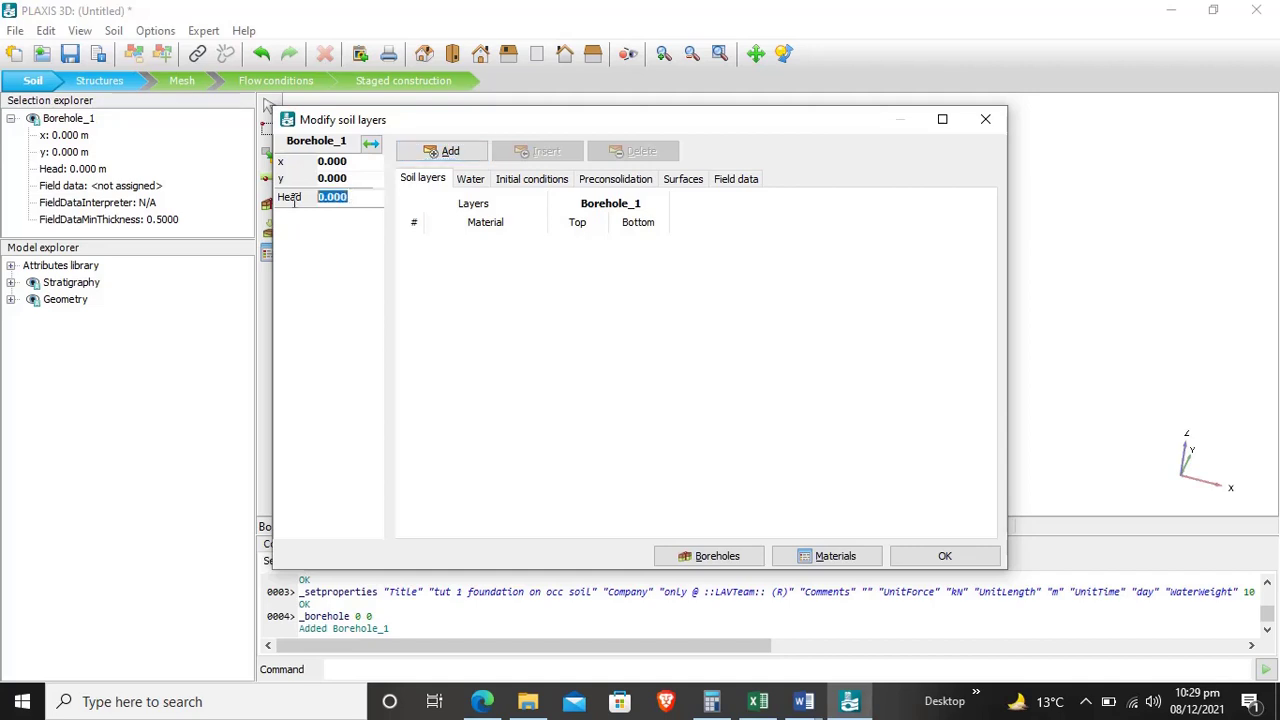
{"action": "type", "text": "-2"}
{"action": "key", "text": "Return"}
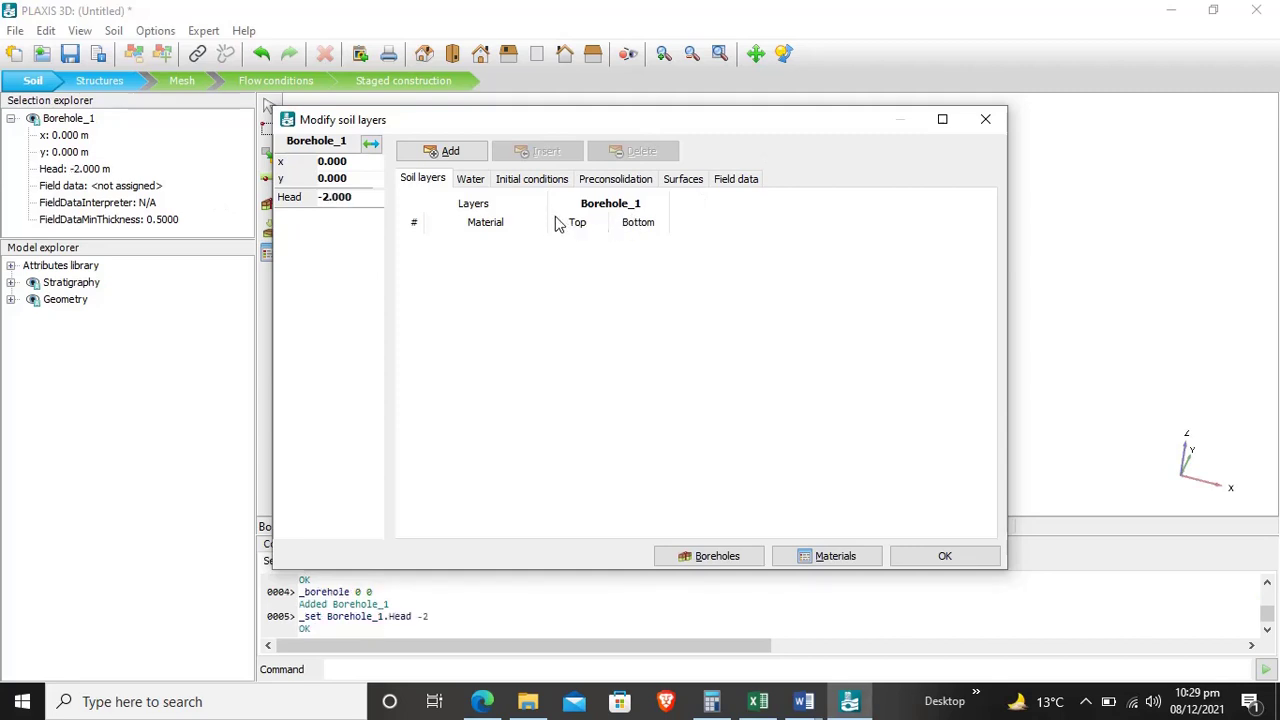
Add one soil layer with top at 0 and bottom at -40 m.
{"action": "left_click", "coordinate": [427, 158]}
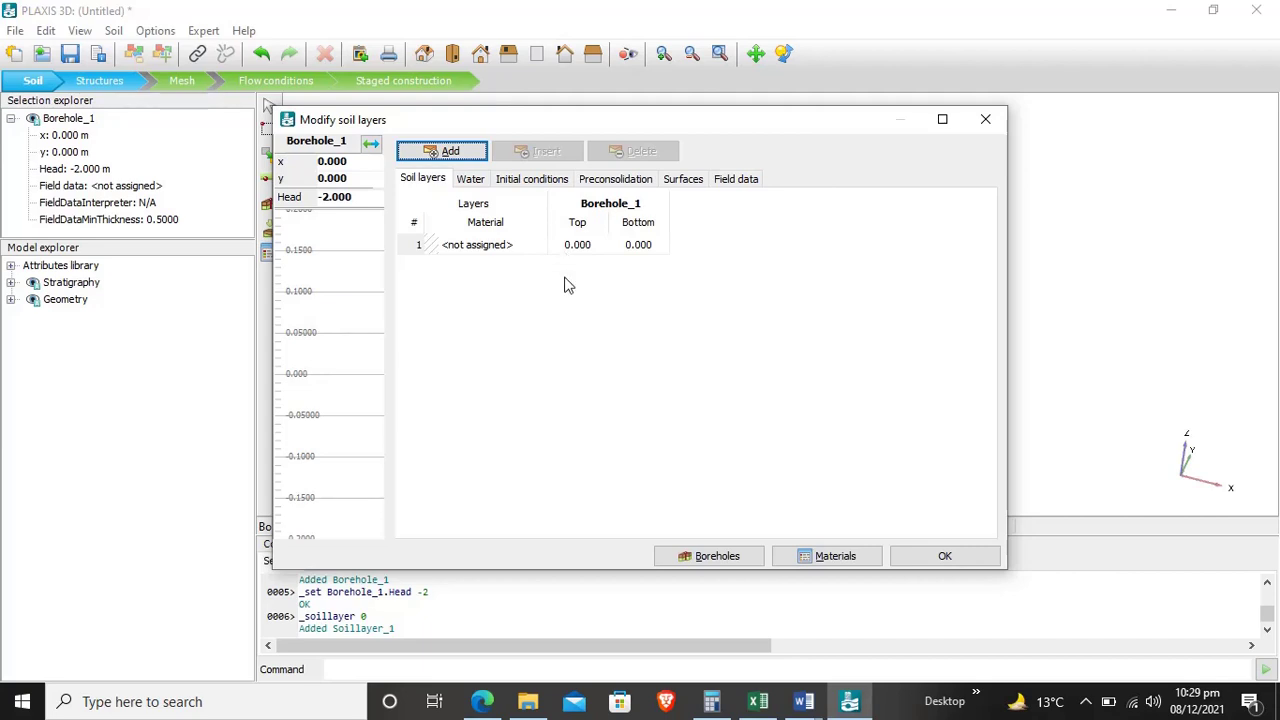
{"action": "left_click", "coordinate": [577, 245]}
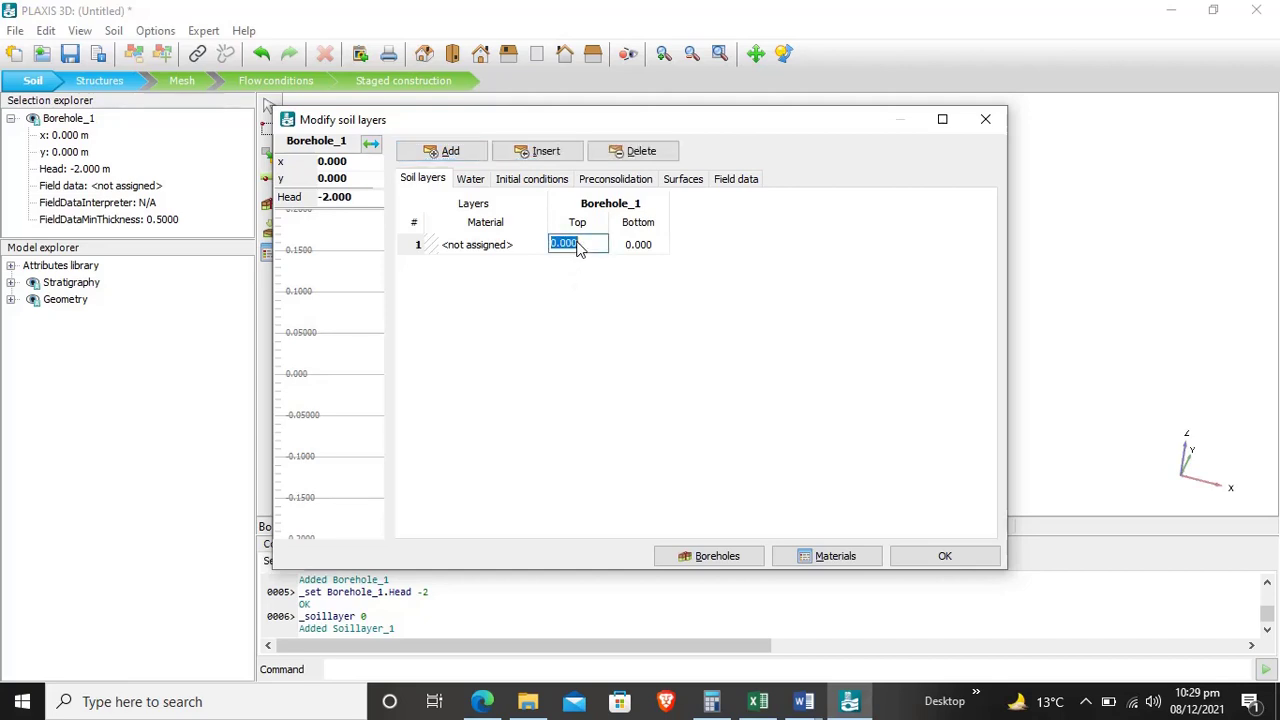
{"action": "type", "text": "0"}
{"action": "left_click", "coordinate": [651, 249]}
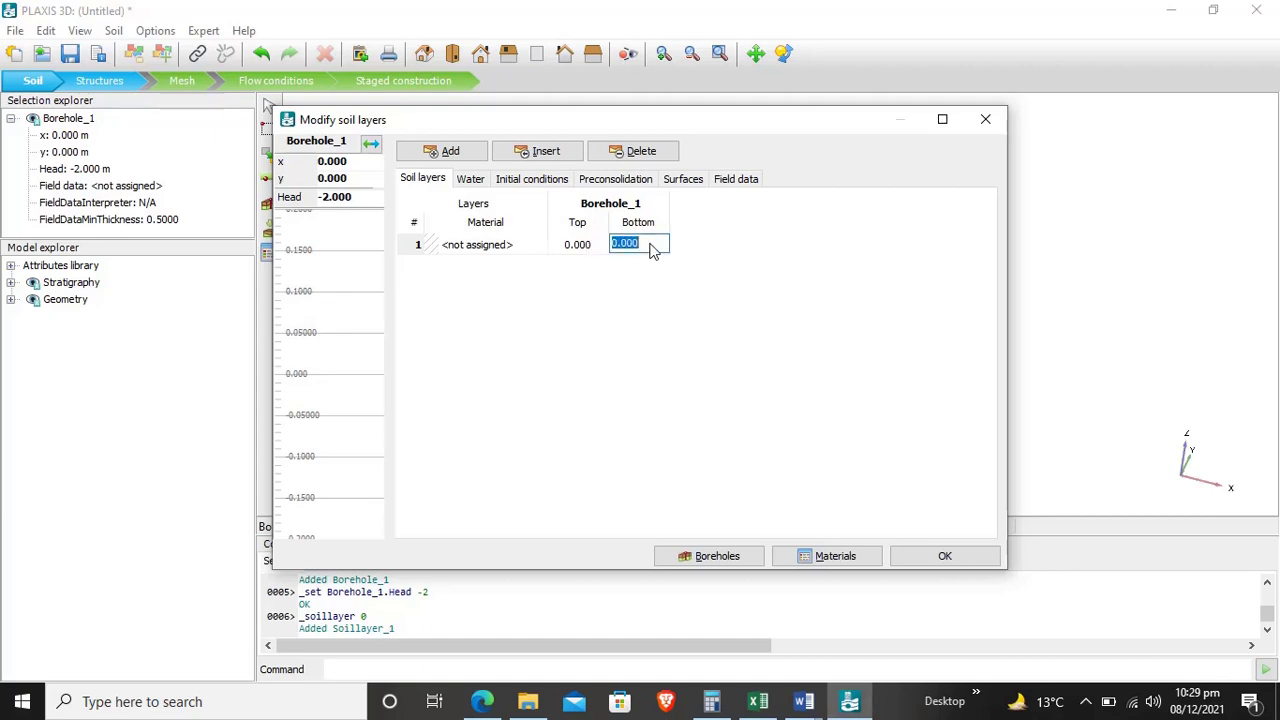
{"action": "type", "text": "-40"}
{"action": "left_click", "coordinate": [698, 418]}
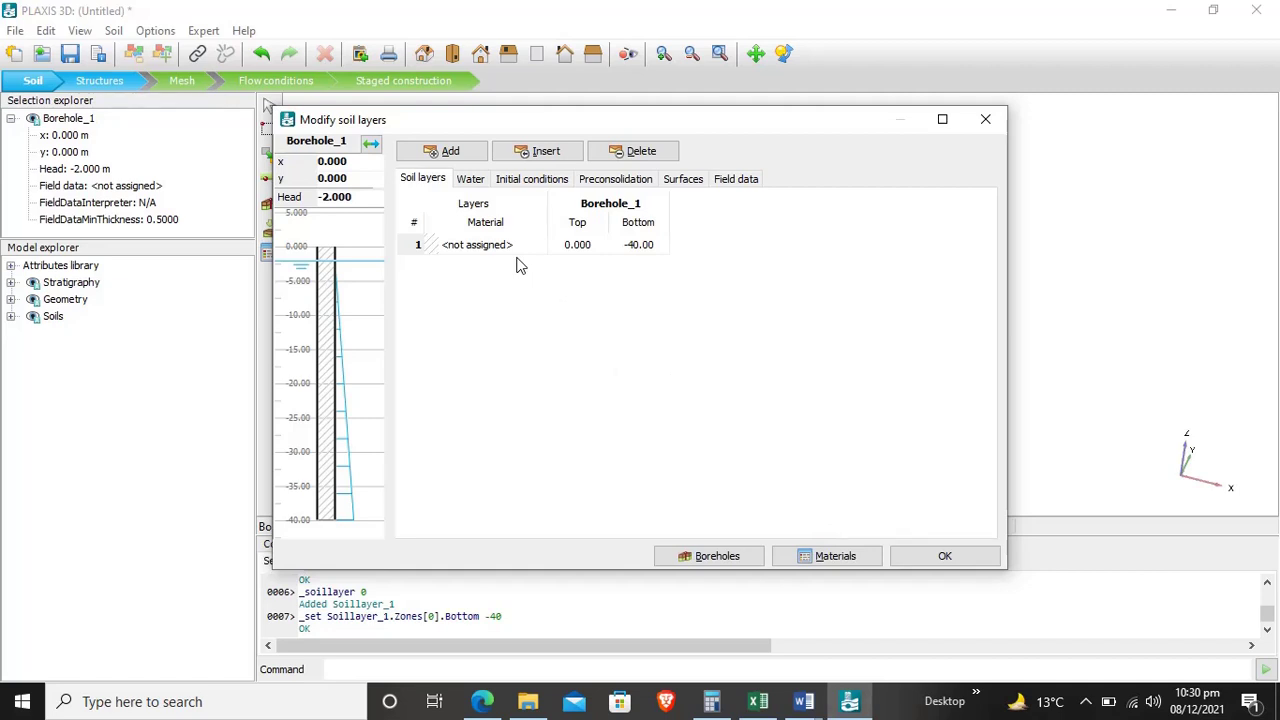
Create a new Mohr-Coulomb soil material named 'LACUSTRINE CLAY'.
{"action": "left_click", "coordinate": [834, 558]}
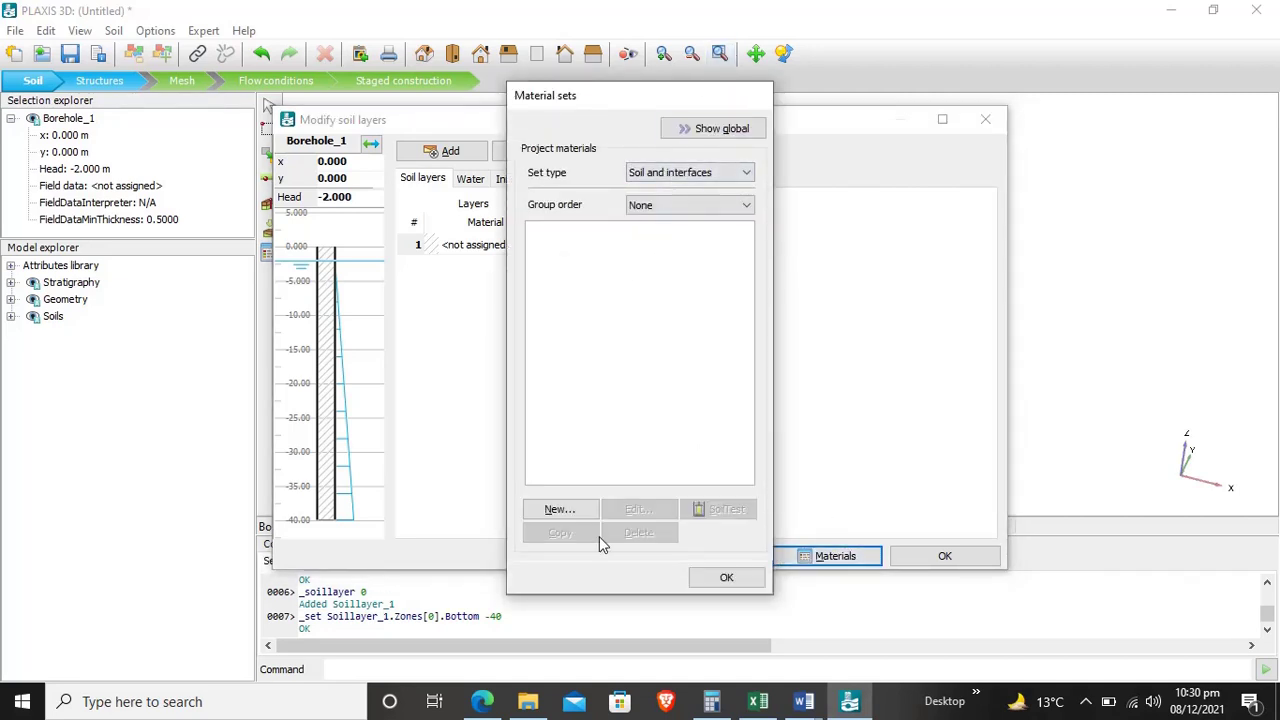
{"action": "left_click", "coordinate": [559, 510]}
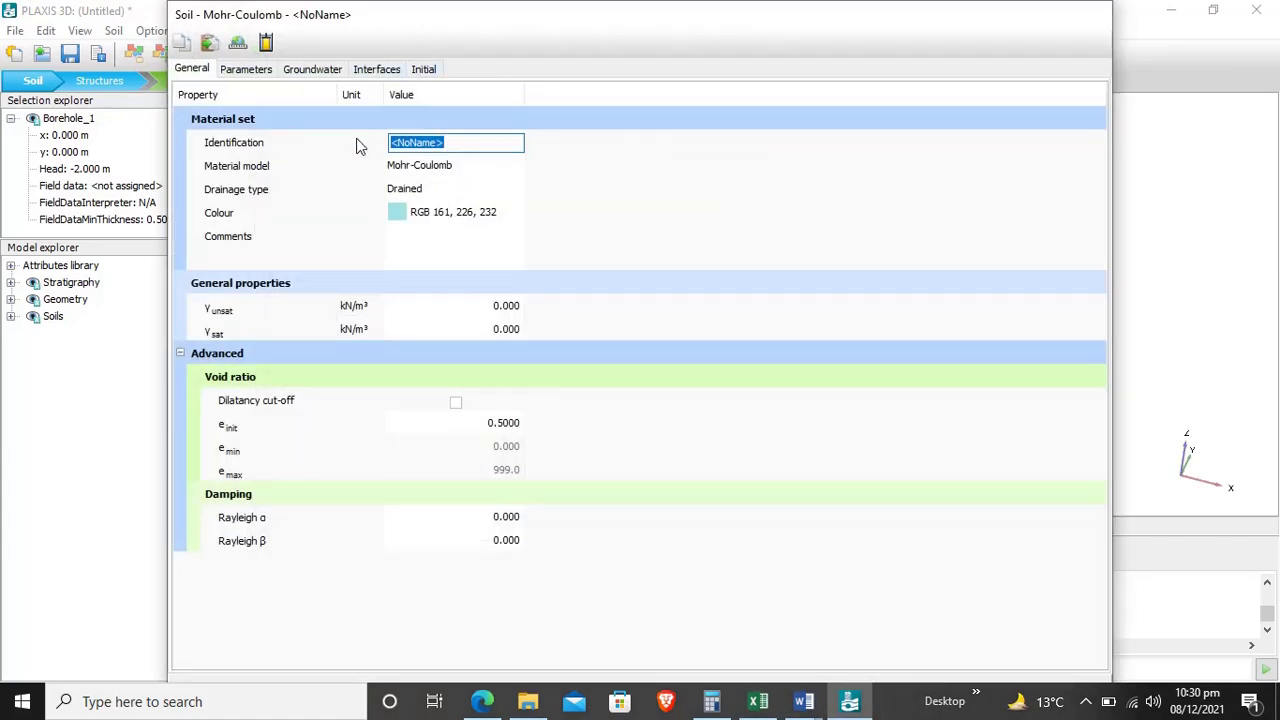
{"action": "type", "text": "LACUSTRINE CLAY"}
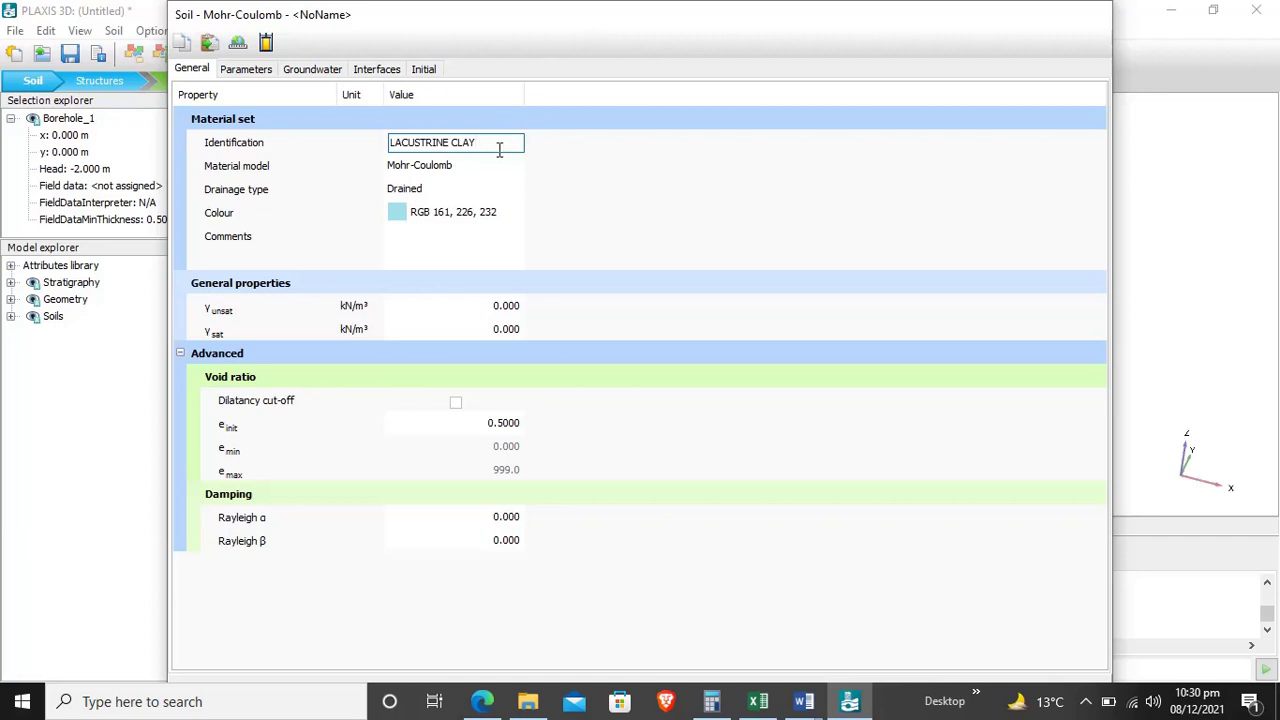
{"action": "left_click", "coordinate": [444, 168]}
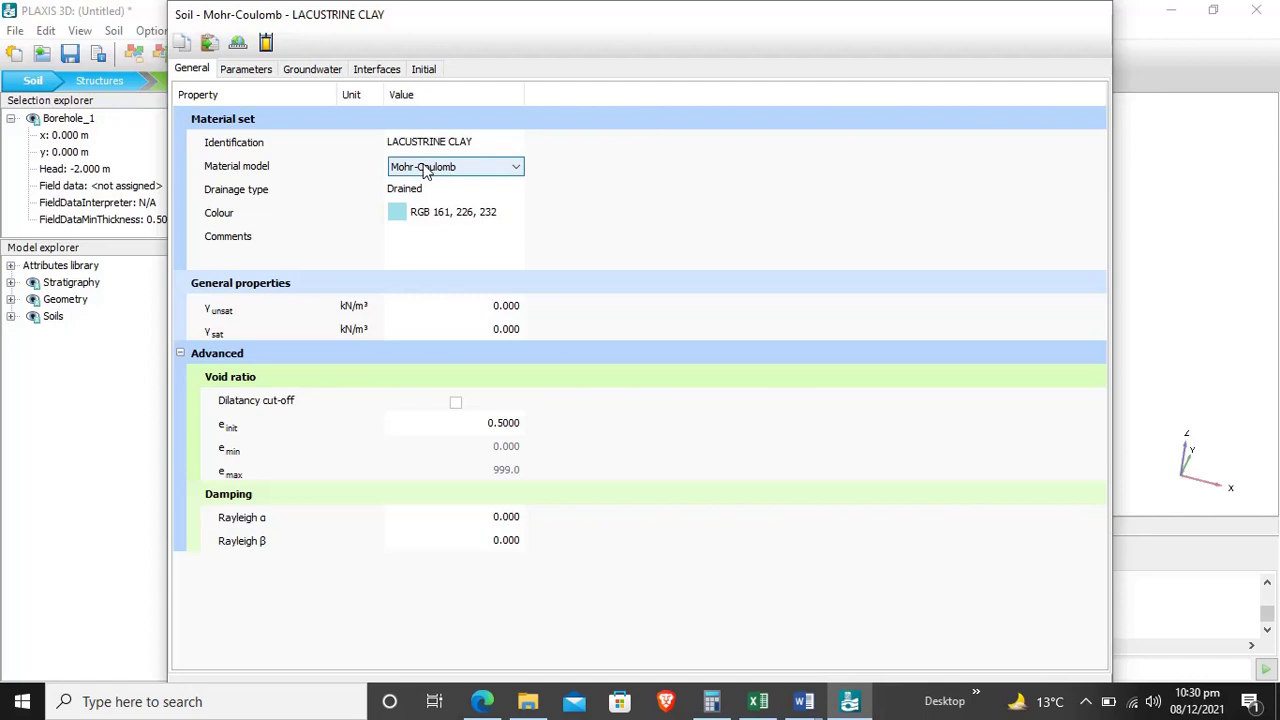
{"action": "left_click", "coordinate": [425, 170]}
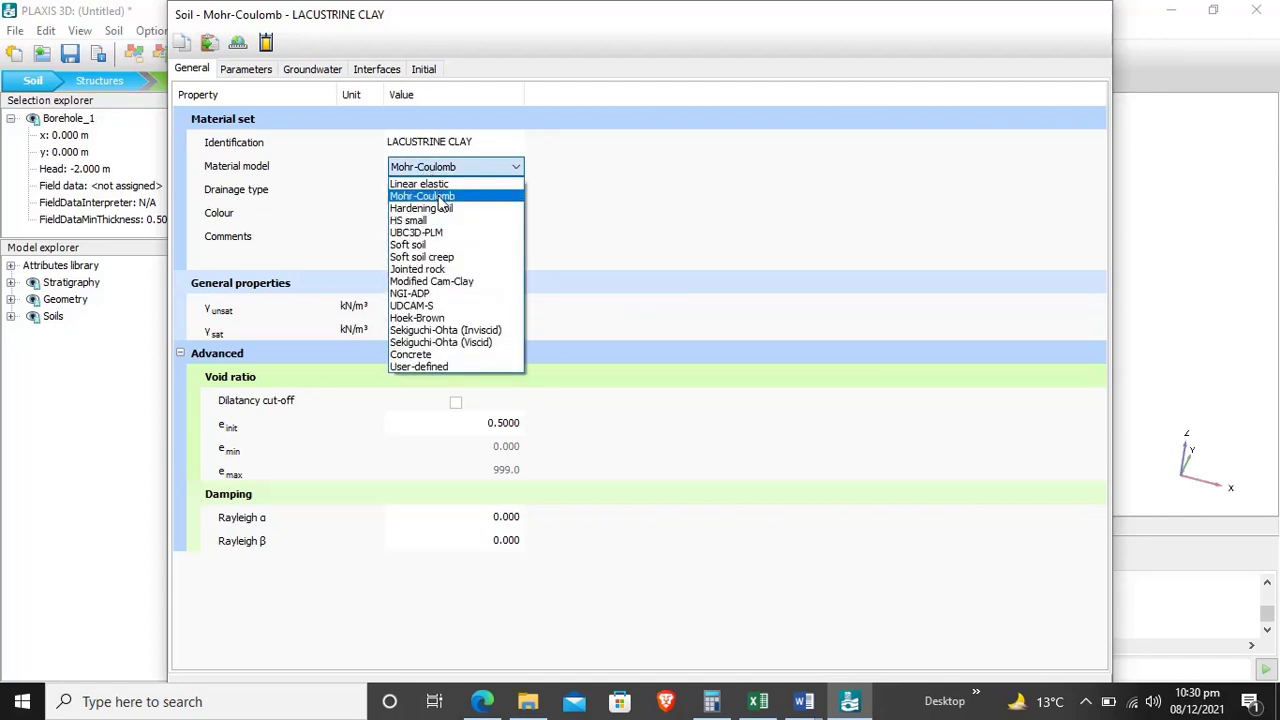
{"action": "left_click", "coordinate": [439, 197]}
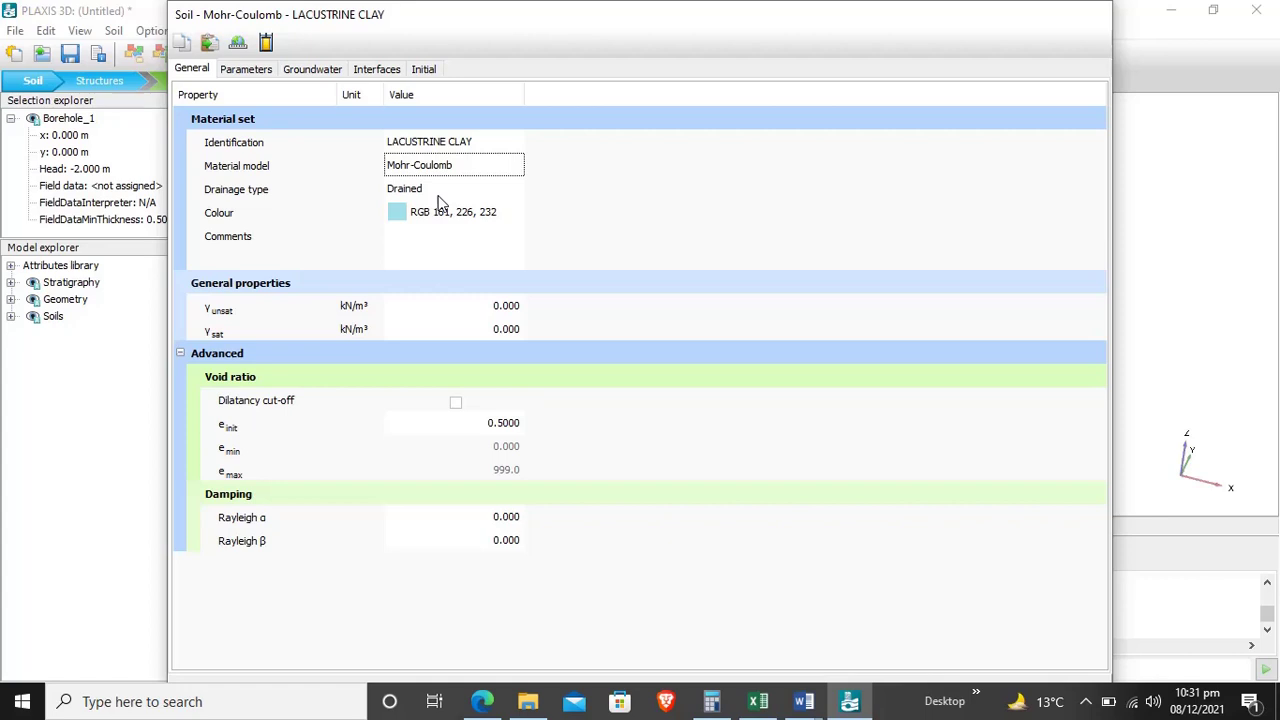
Keep the drainage type Drained and change the material colour to light green (176, 232, 161).
{"action": "left_click", "coordinate": [430, 193]}
{"action": "left_click", "coordinate": [430, 193]}
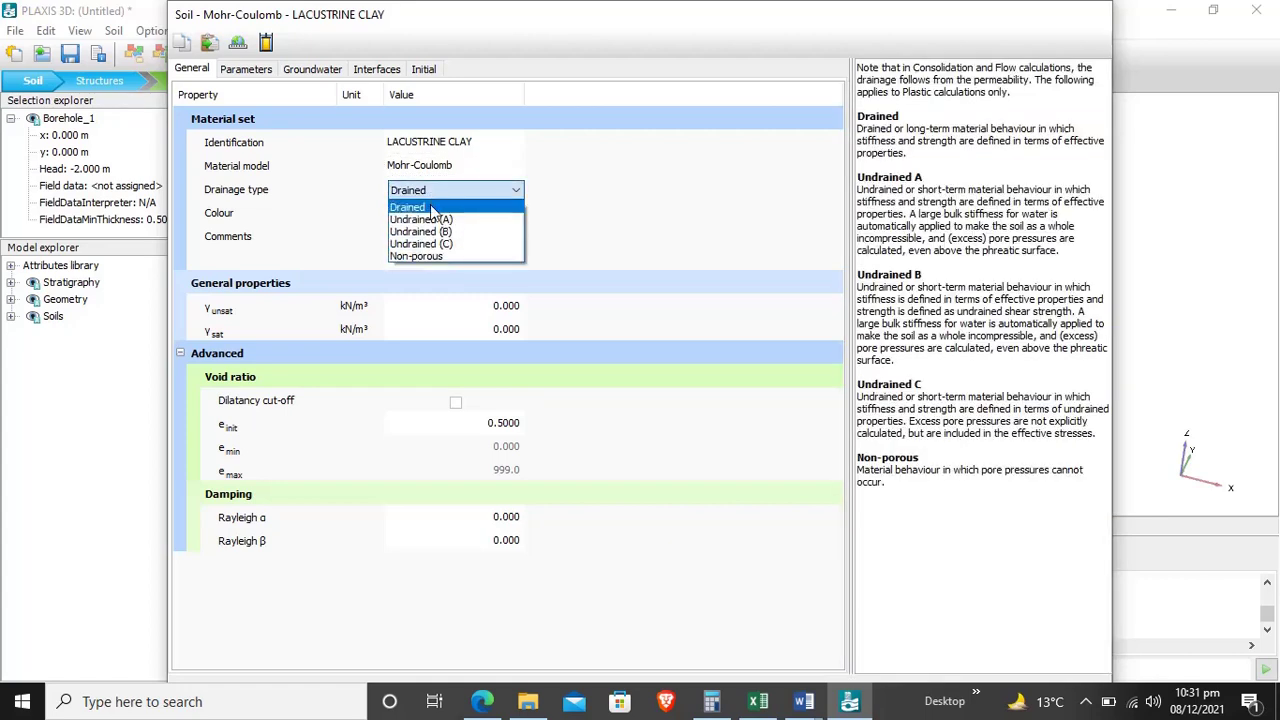
{"action": "left_click", "coordinate": [430, 204]}
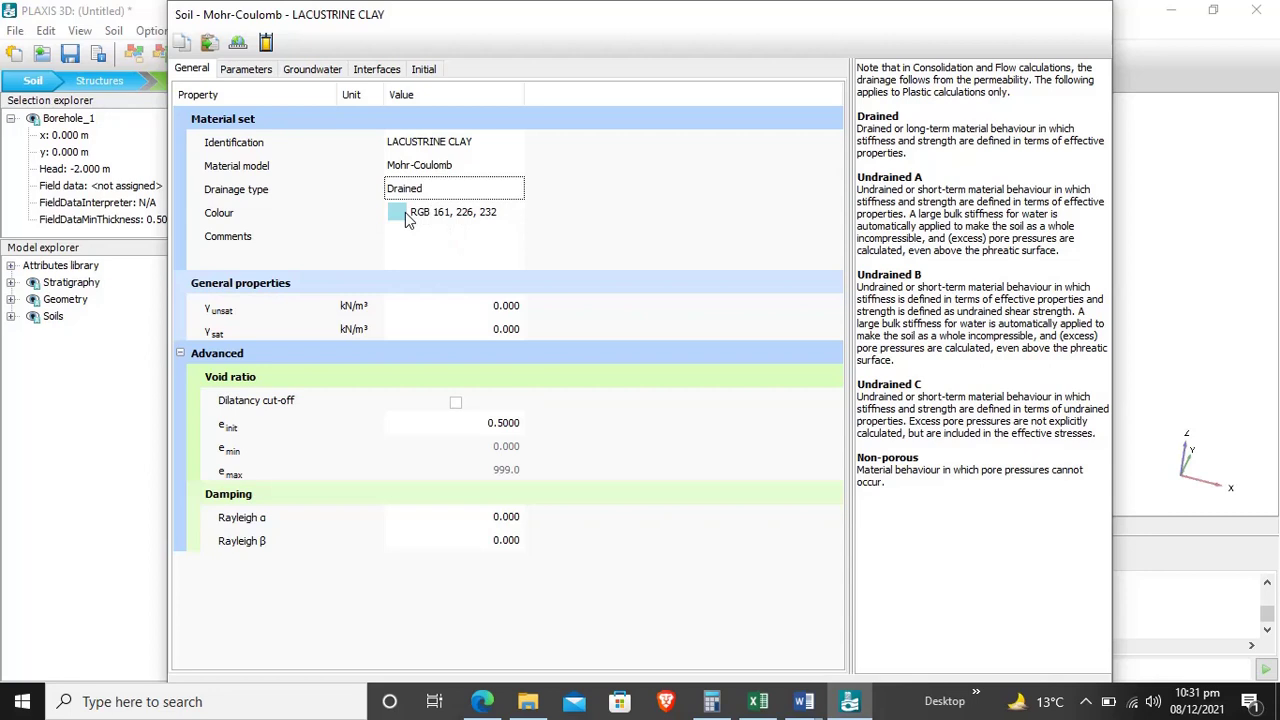
{"action": "left_click", "coordinate": [405, 214]}
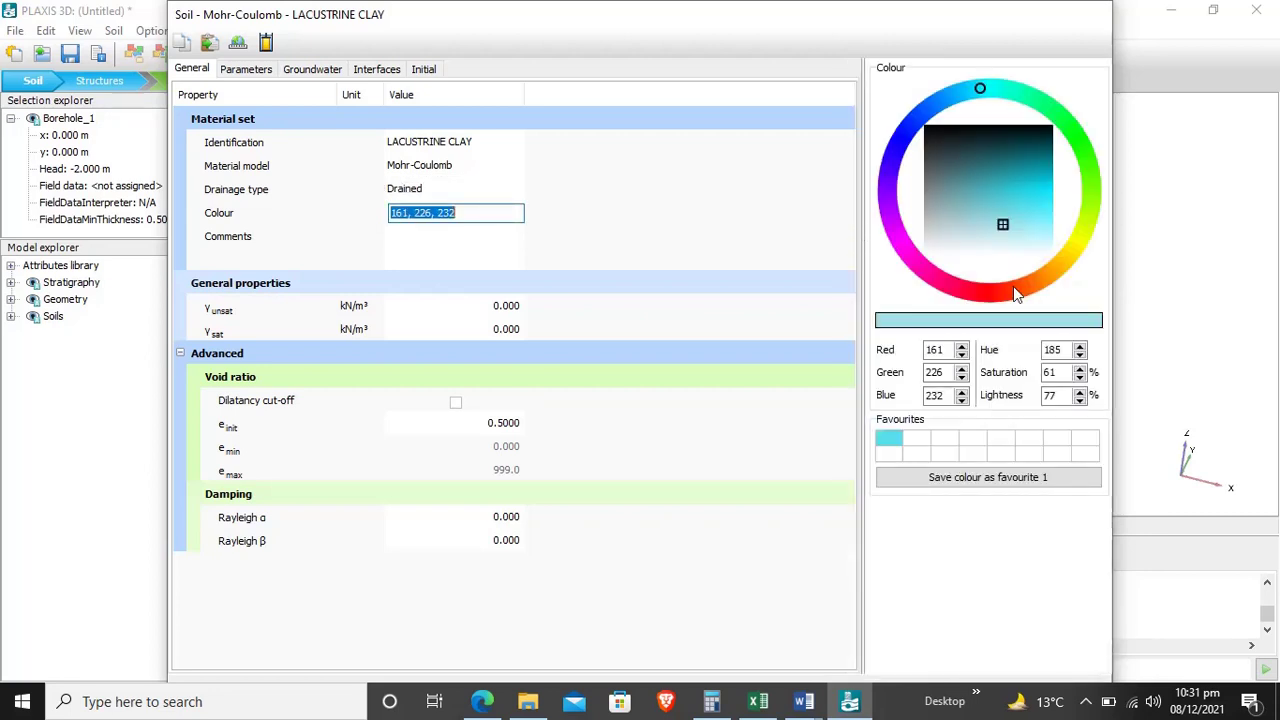
{"action": "left_click", "coordinate": [995, 294]}
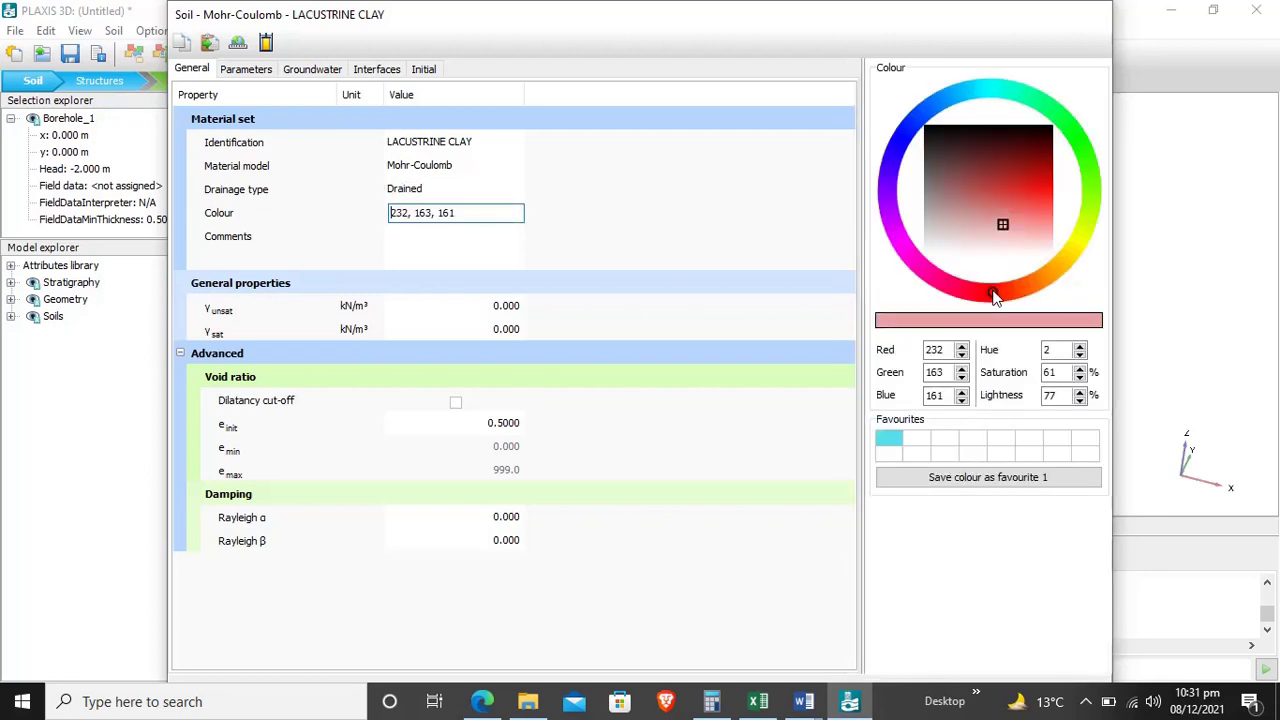
{"action": "left_click", "coordinate": [666, 218]}
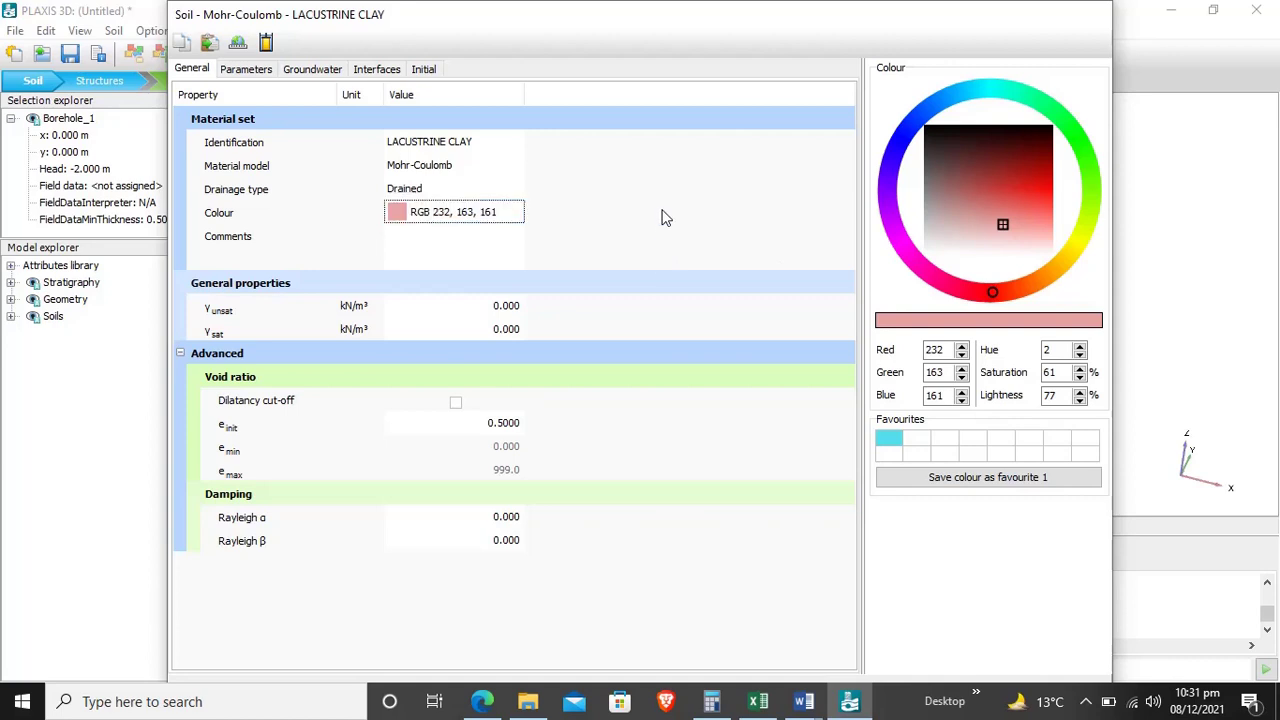
{"action": "left_click", "coordinate": [1088, 160]}
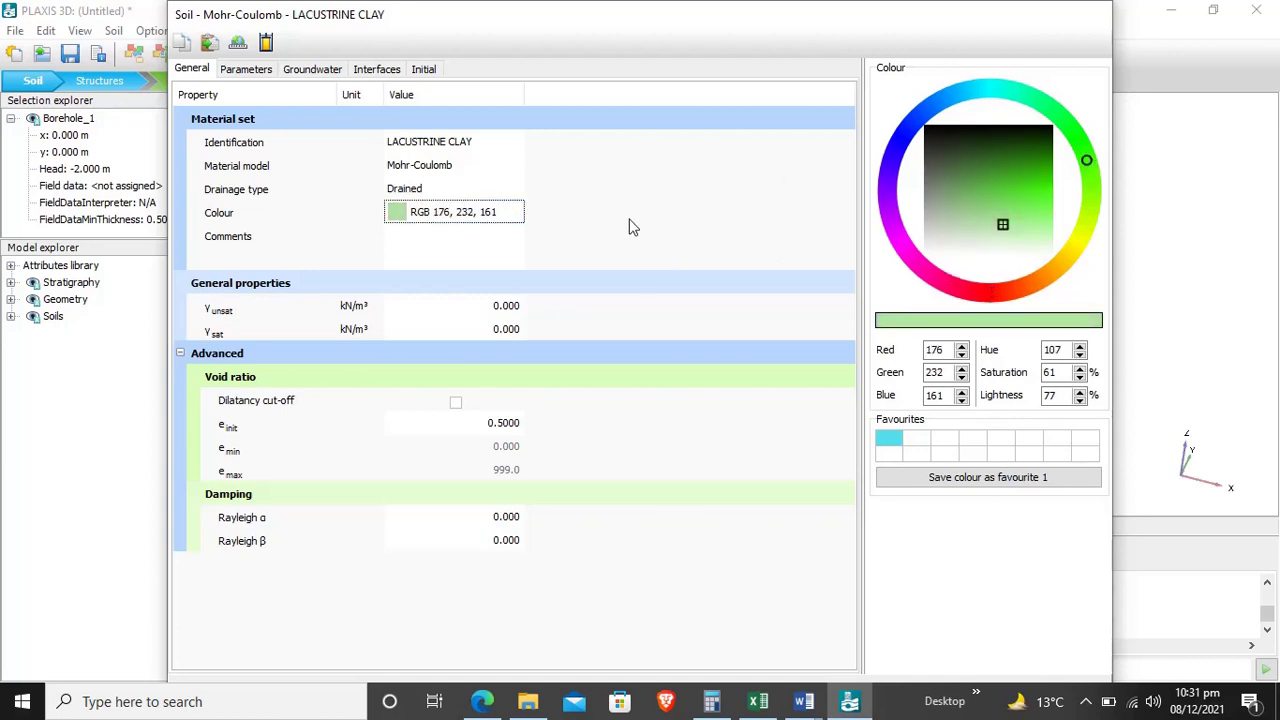
{"action": "left_click", "coordinate": [507, 305]}
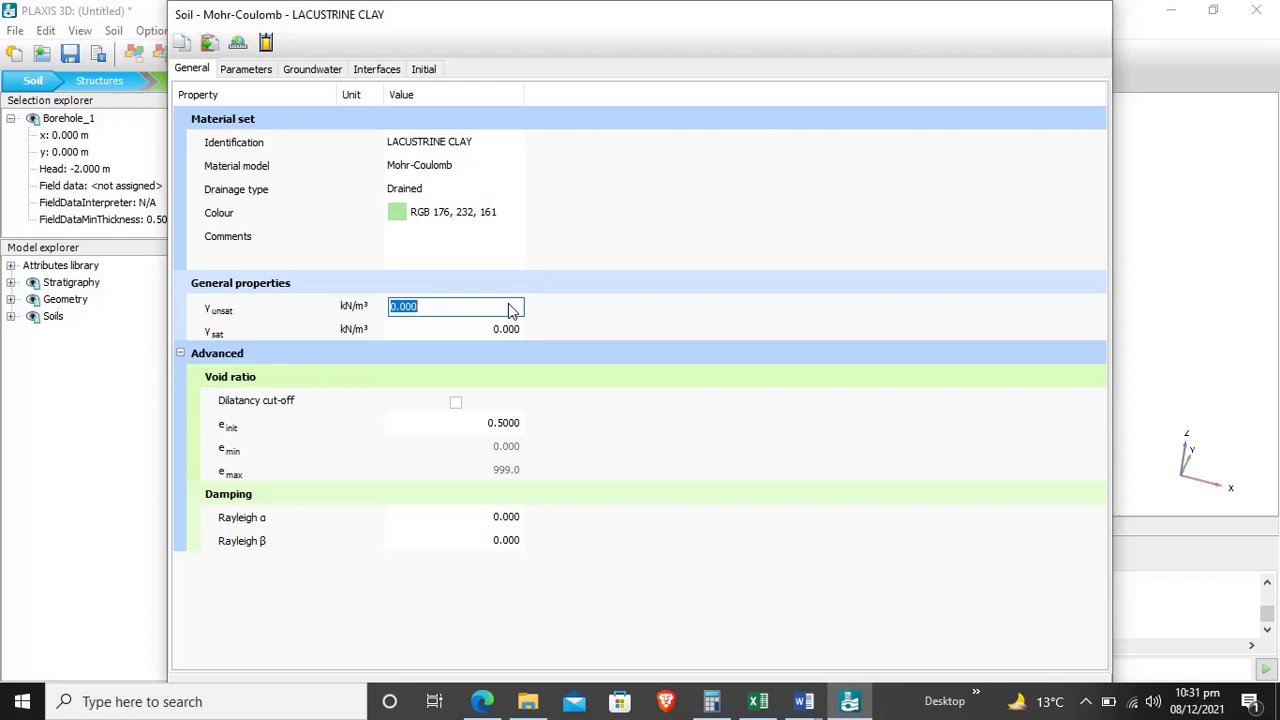
Enter γunsat 17 and γsat 18 kN/m³ for LACUSTRINE CLAY on the General tab.
{"action": "type", "text": "17"}
{"action": "left_click", "coordinate": [519, 335]}
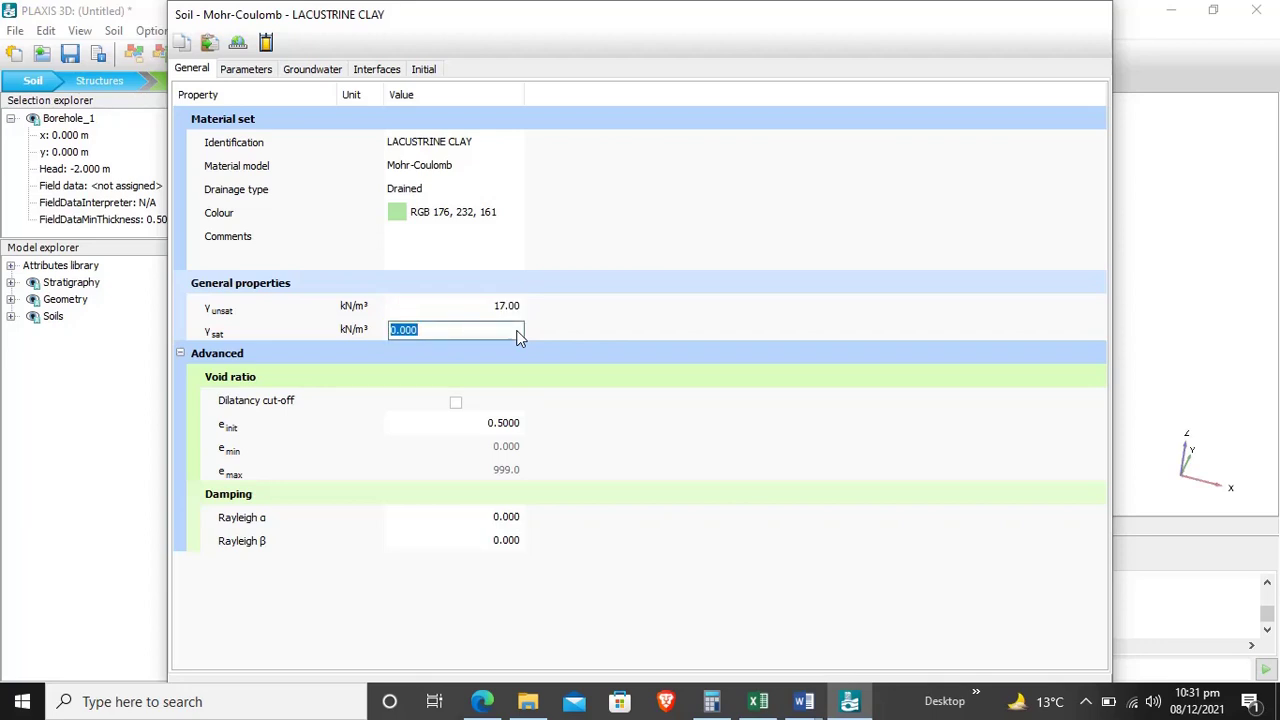
{"action": "type", "text": "18"}
{"action": "left_click", "coordinate": [654, 406]}
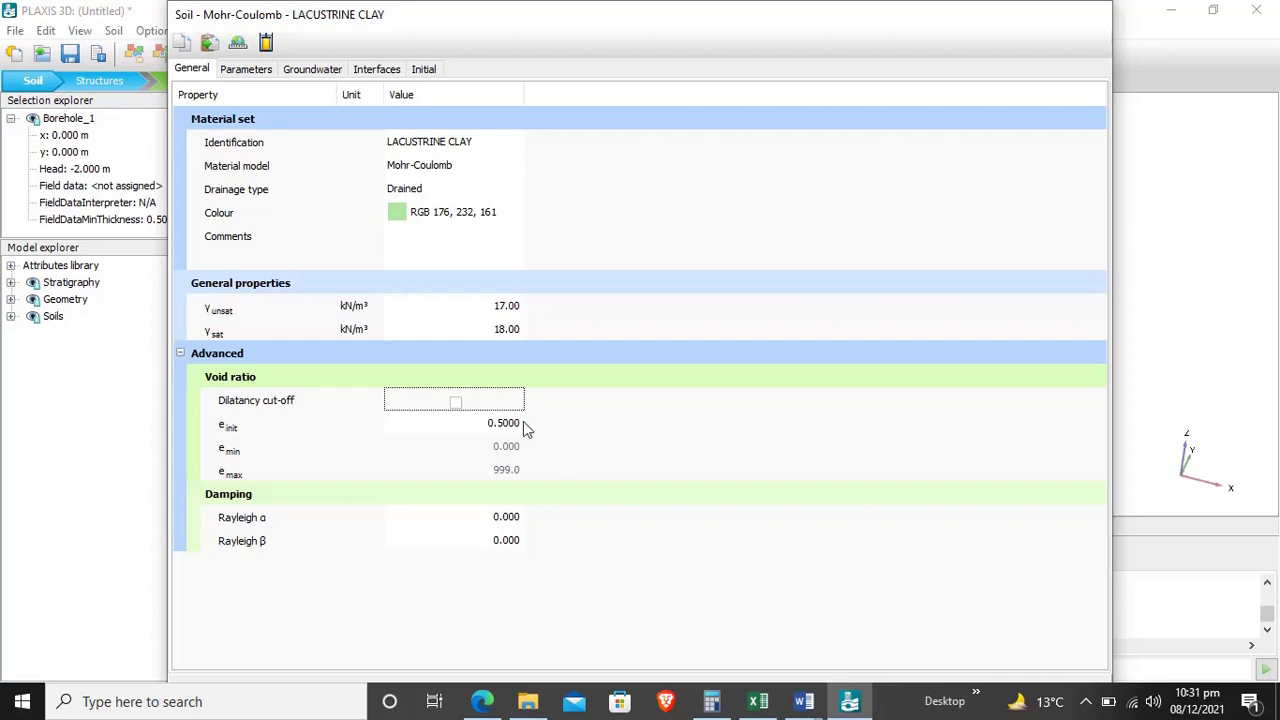
{"action": "left_click", "coordinate": [180, 353]}
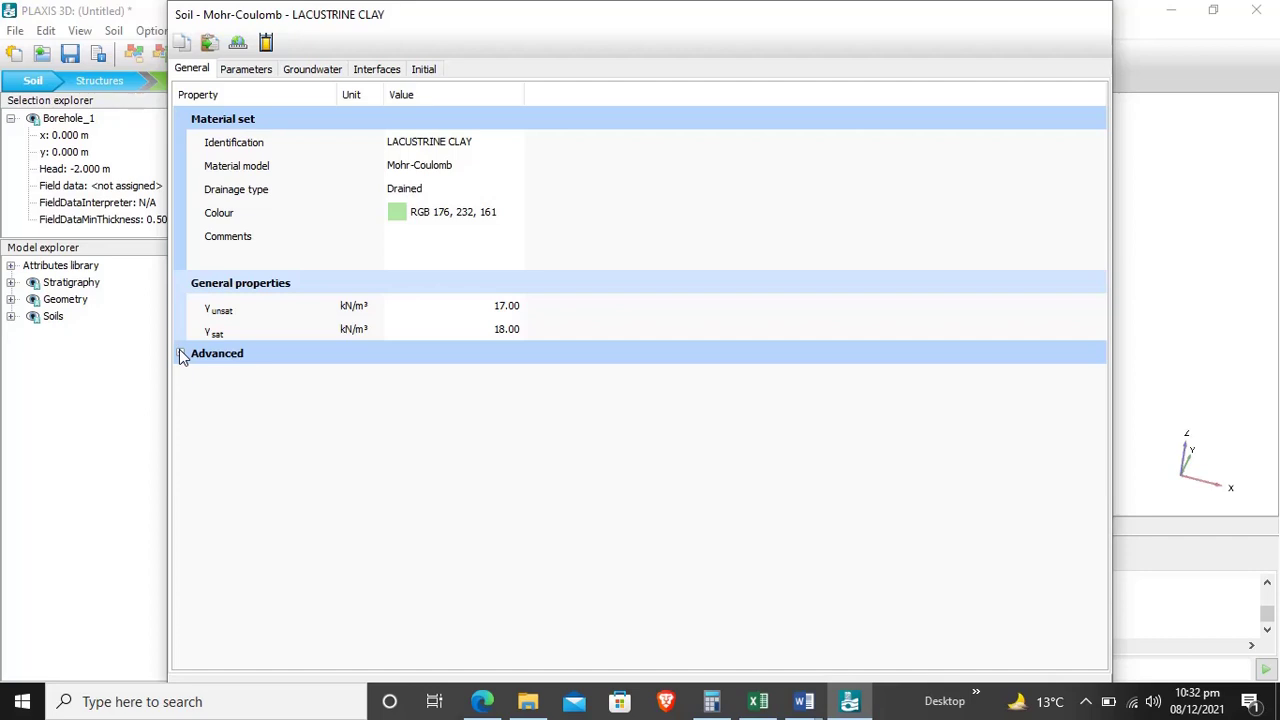
On the Parameters tab, enter E' as 10e4 (100.0E3 kN/m²) and ν' as 0.3.
{"action": "left_click", "coordinate": [263, 77]}
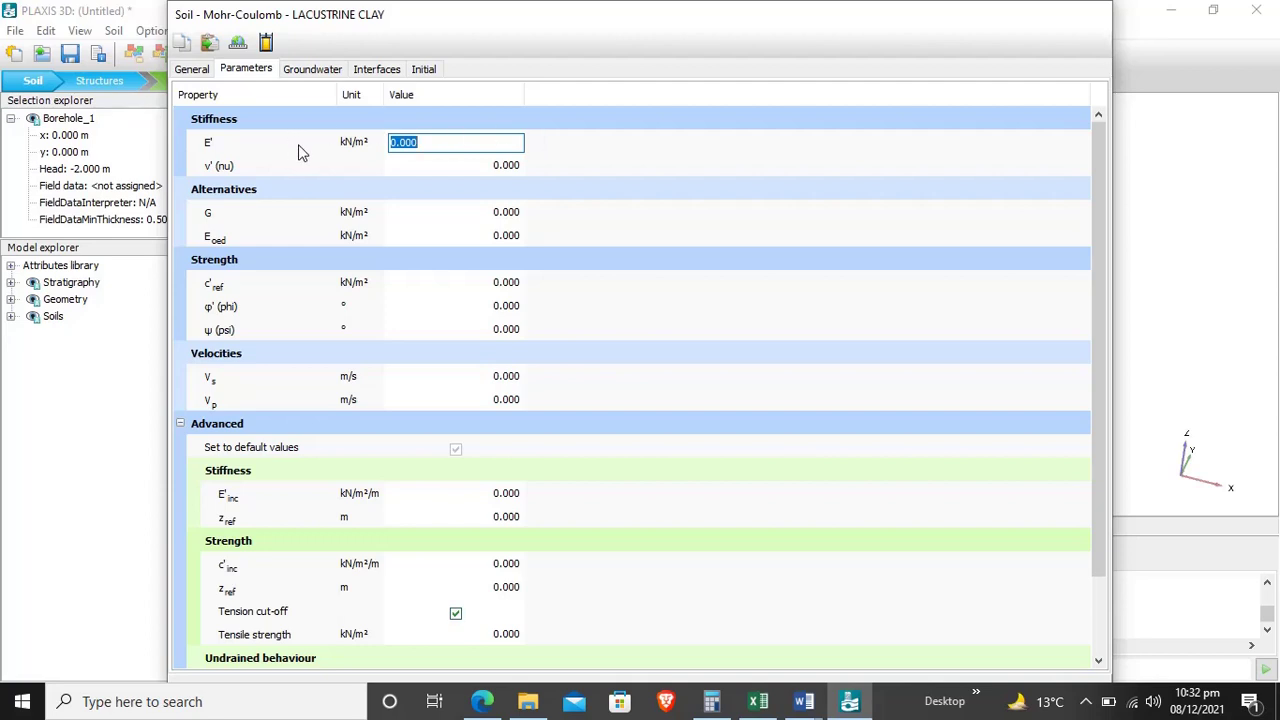
{"action": "type", "text": "10e4"}
{"action": "key", "text": "Return"}
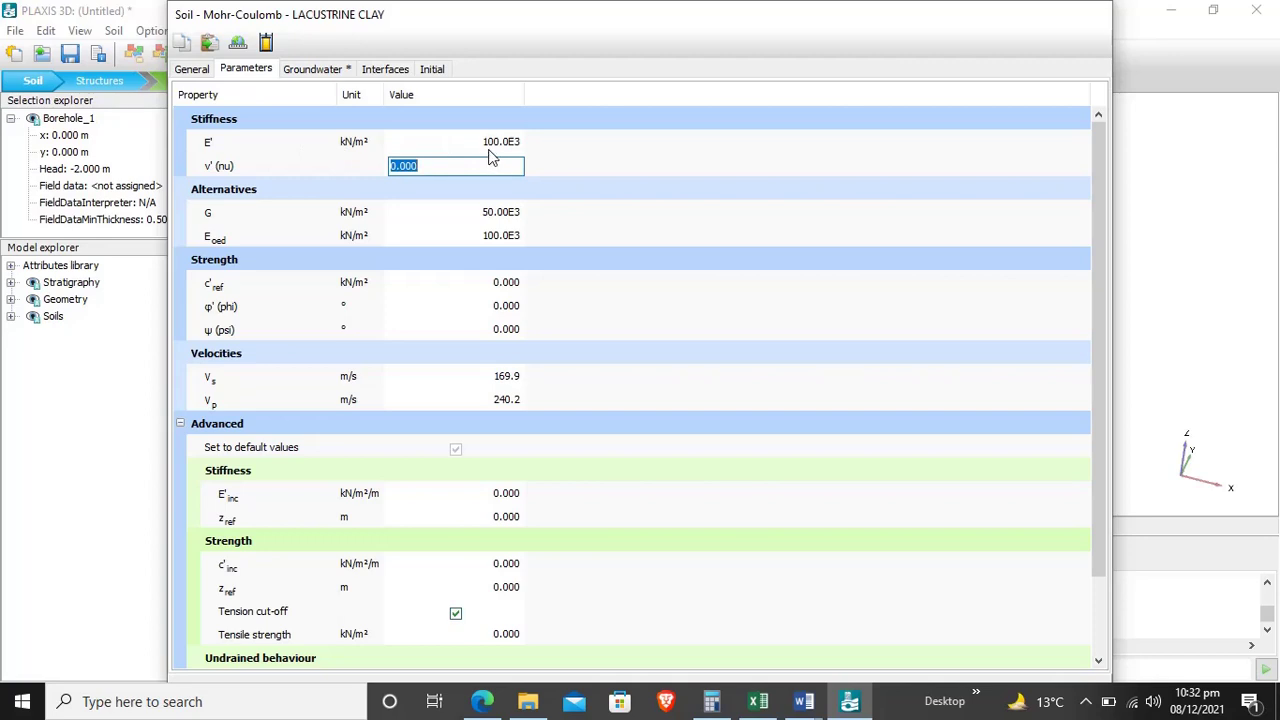
{"action": "type", "text": "0.3"}
{"action": "left_click", "coordinate": [666, 160]}
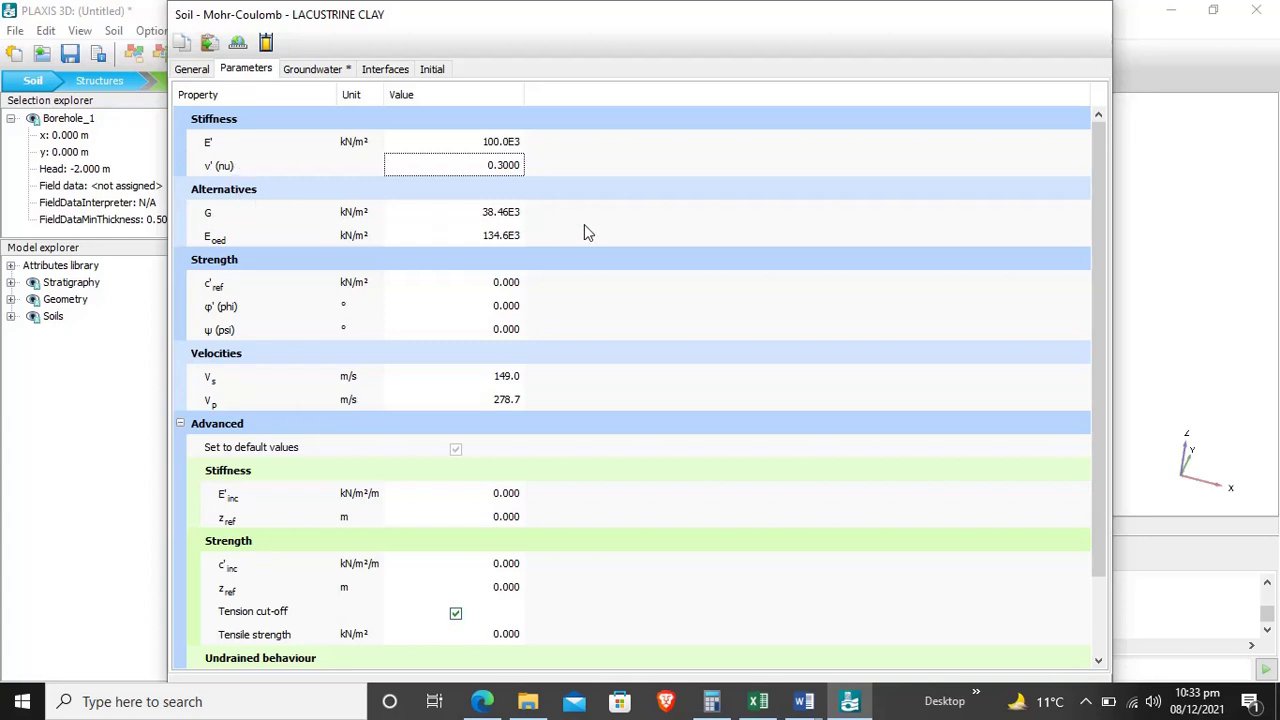
Enter c'ref 10 kN/m², φ' 30° and ψ 0°, then switch to the Groundwater properties.
{"action": "left_click", "coordinate": [502, 288]}
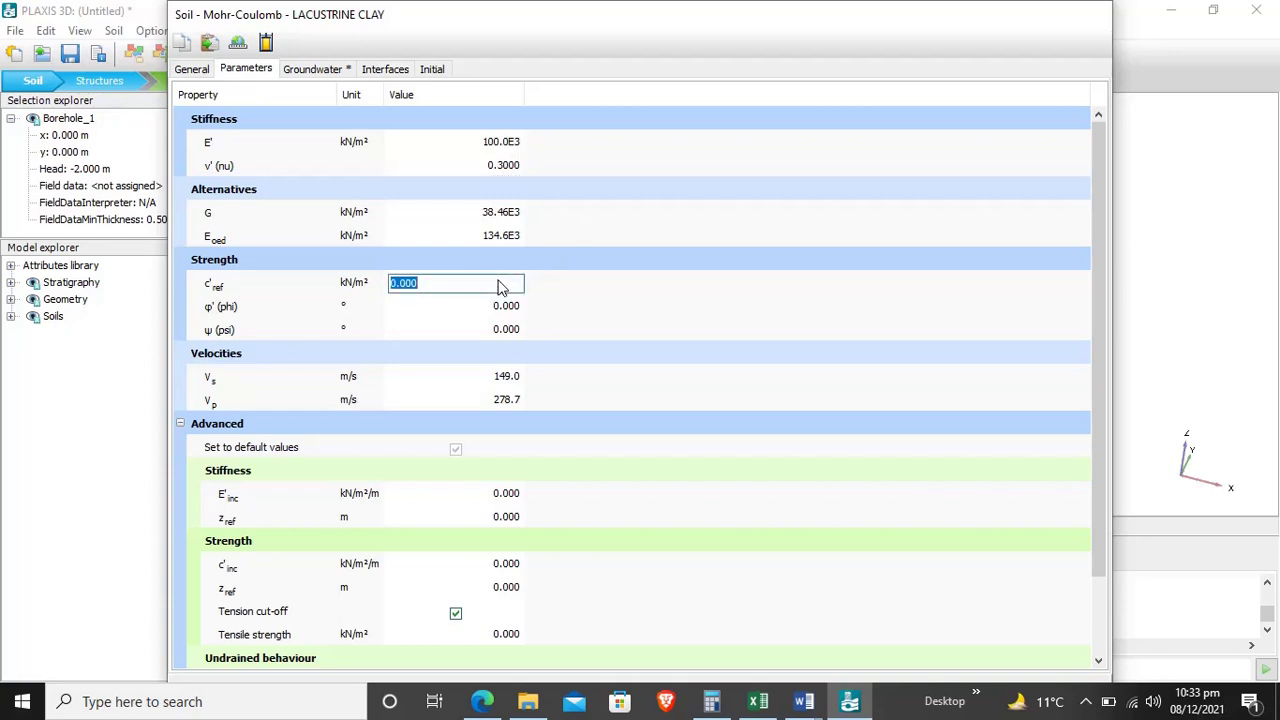
{"action": "type", "text": "30"}
{"action": "key", "text": "BackSpace"}
{"action": "key", "text": "BackSpace"}
{"action": "type", "text": "10"}
{"action": "left_click", "coordinate": [507, 307]}
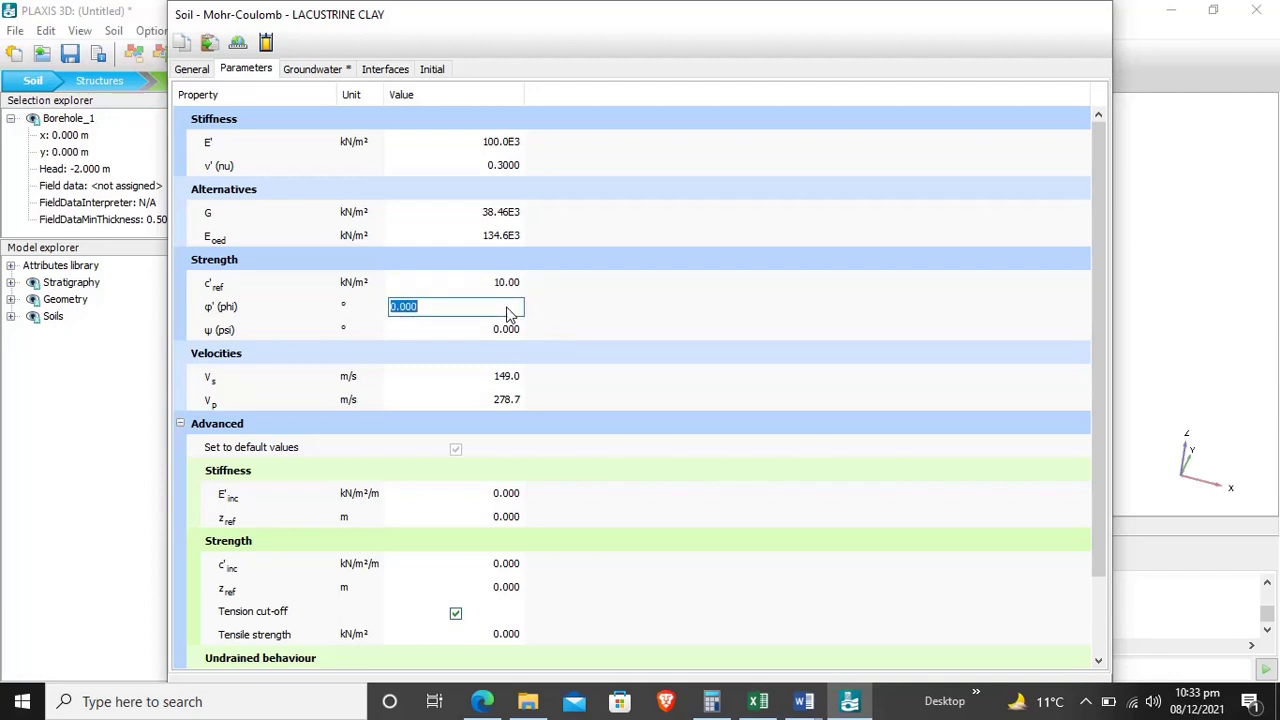
{"action": "type", "text": "30"}
{"action": "left_click", "coordinate": [510, 331]}
{"action": "type", "text": "0"}
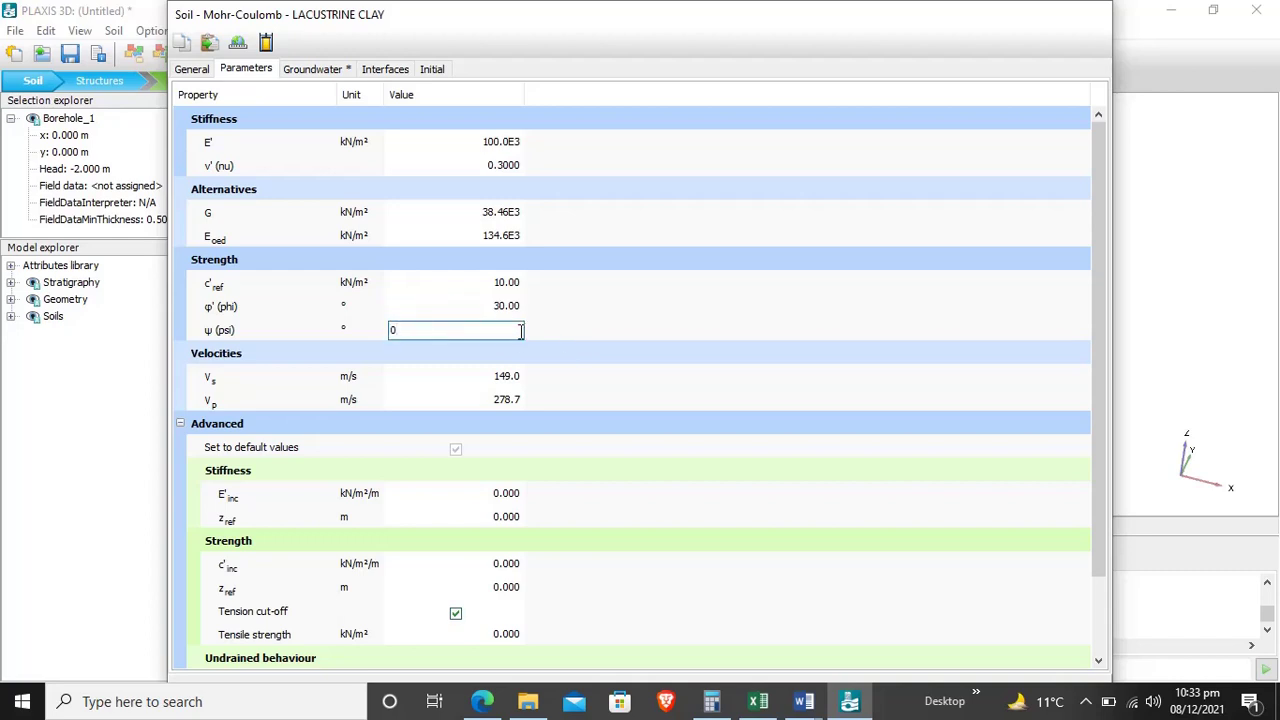
{"action": "key", "text": "Return"}
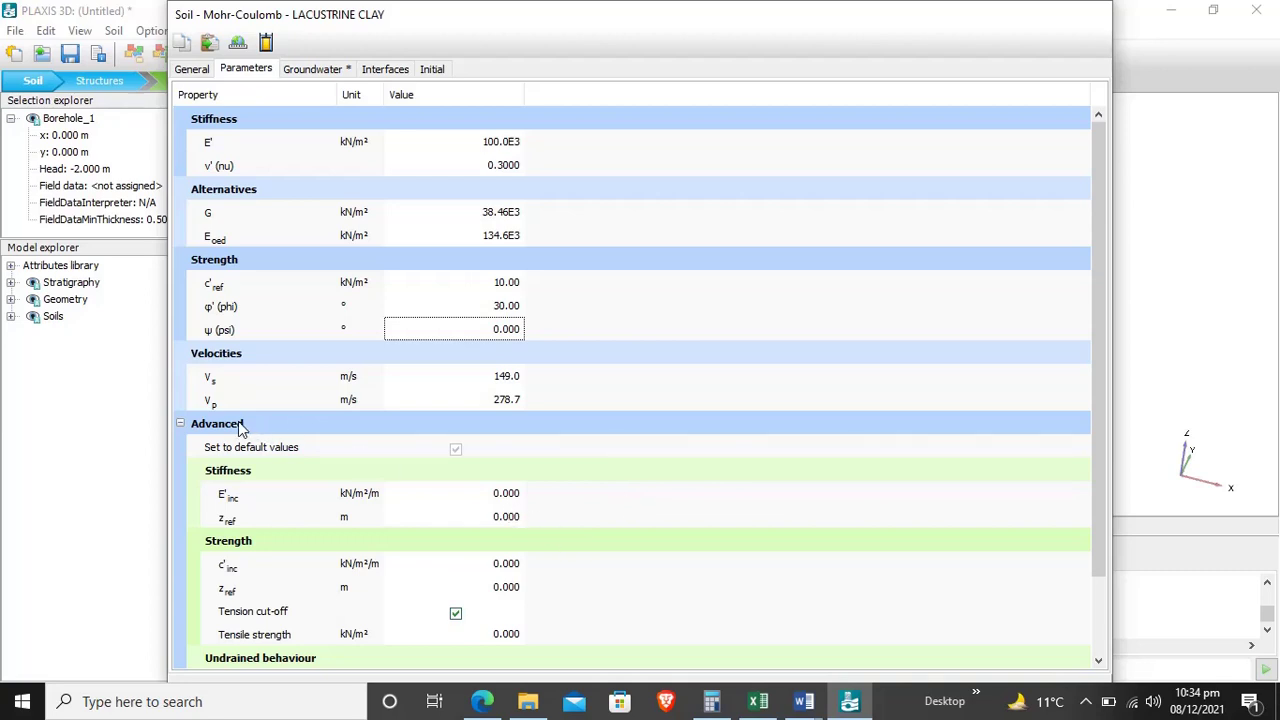
{"action": "left_click", "coordinate": [182, 425]}
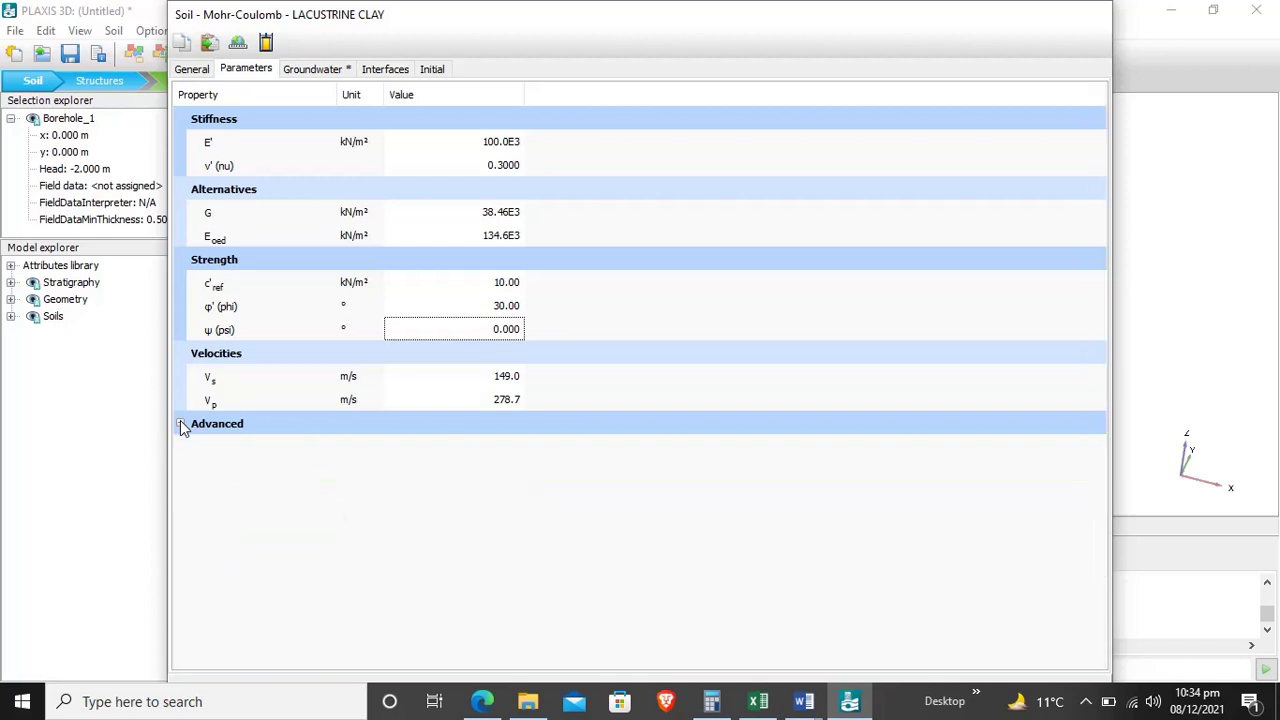
{"action": "left_click", "coordinate": [316, 70]}
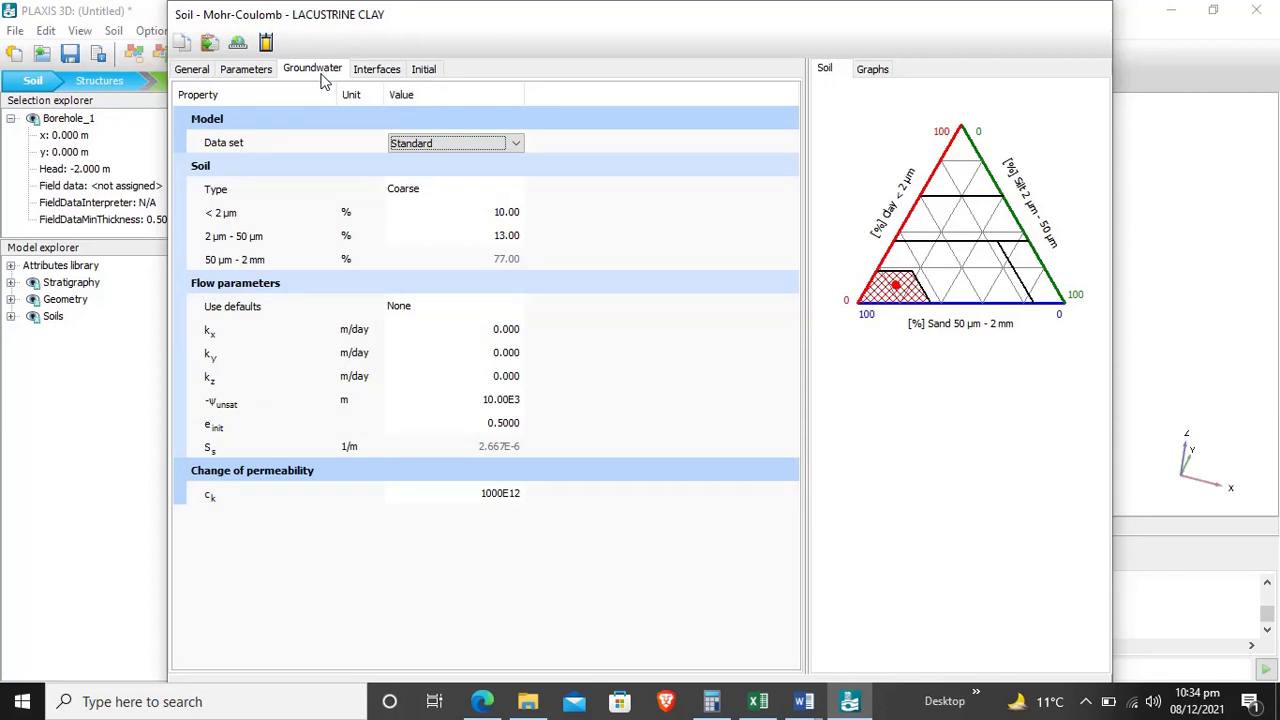
Review the Interfaces and Initial settings, leaving K0 automatic, and save the material with OK.
{"action": "left_click", "coordinate": [378, 72]}
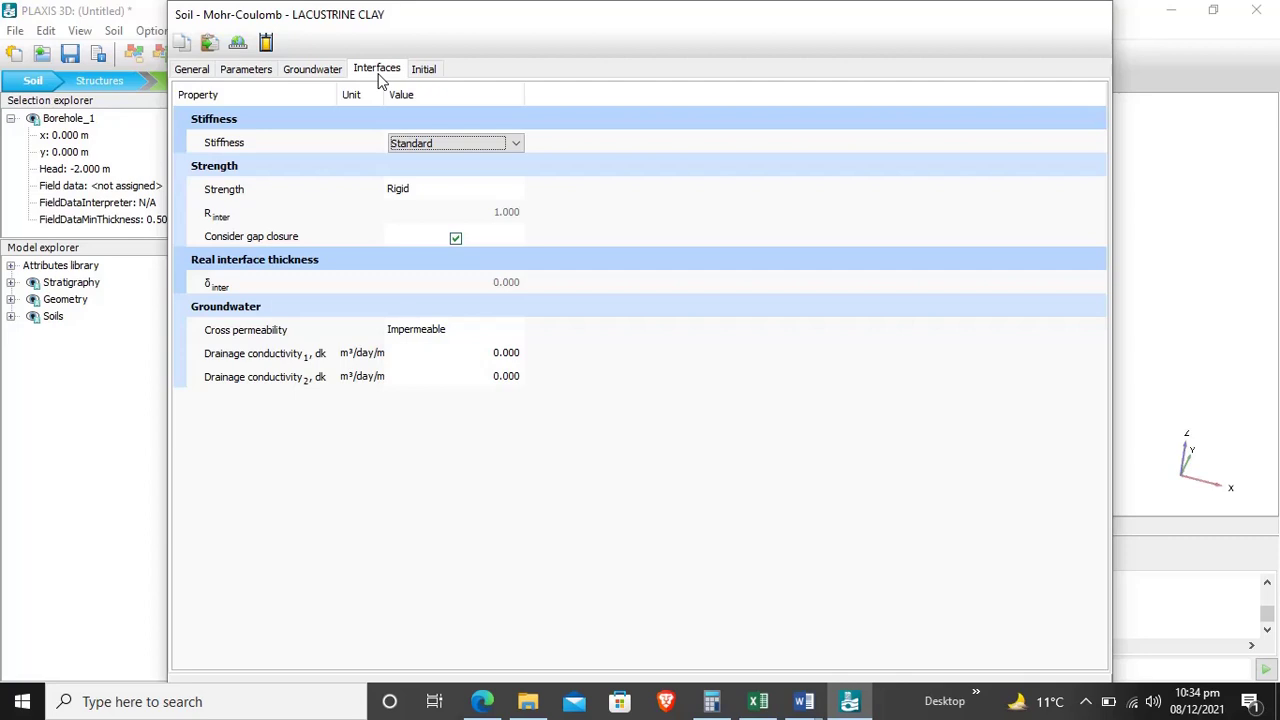
{"action": "left_click", "coordinate": [437, 70]}
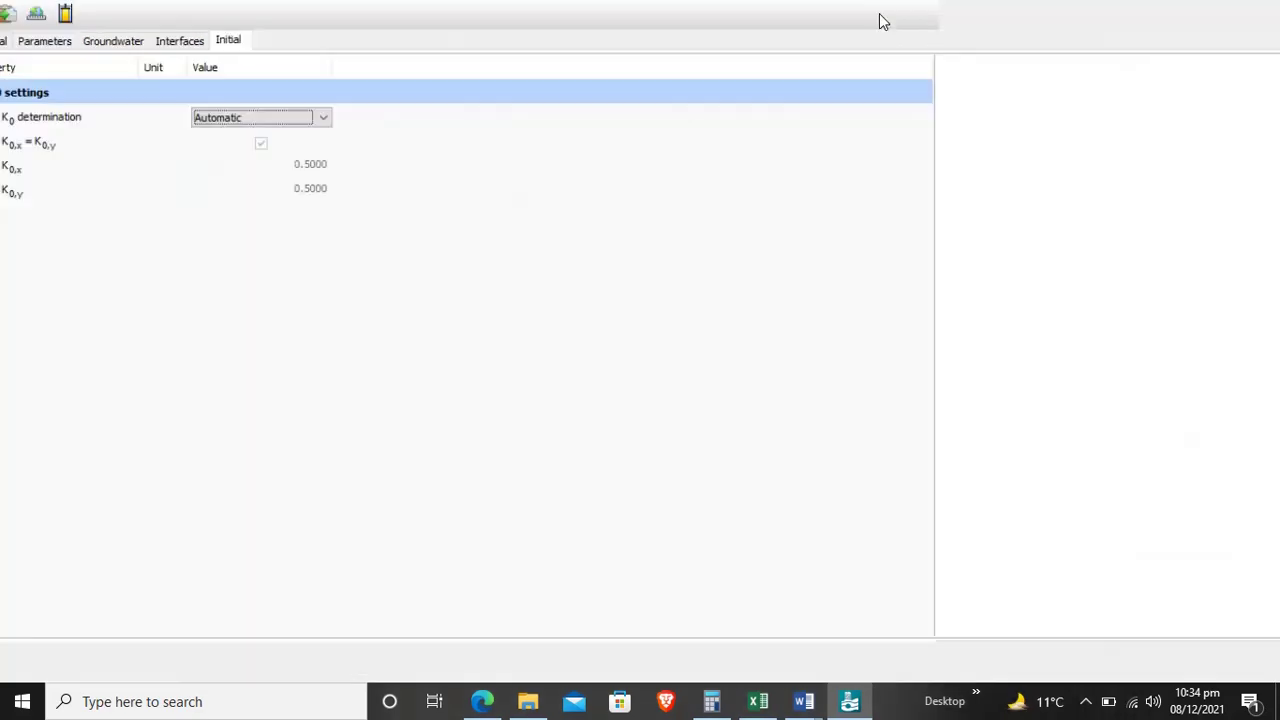
{"action": "left_click", "coordinate": [1181, 672]}
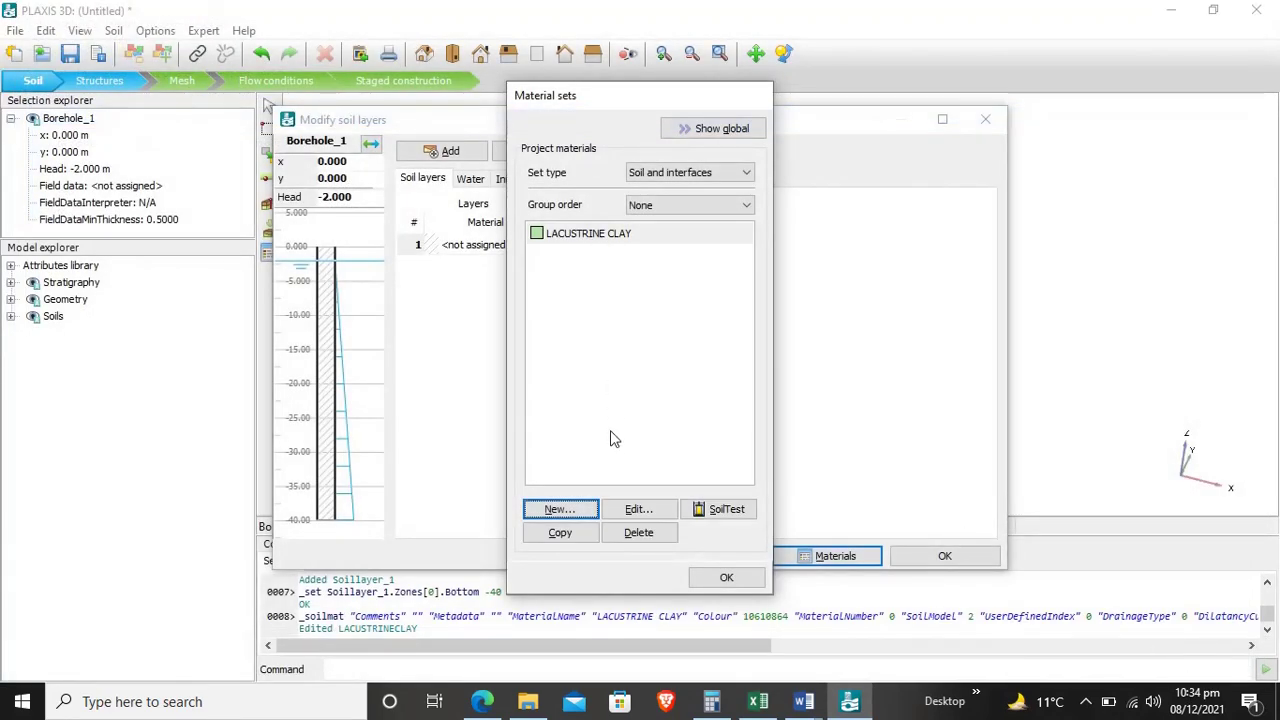
Assign LACUSTRINE CLAY as the material of Borehole_1's layer 1 (0 to -40 m).
{"action": "left_click", "coordinate": [726, 577]}
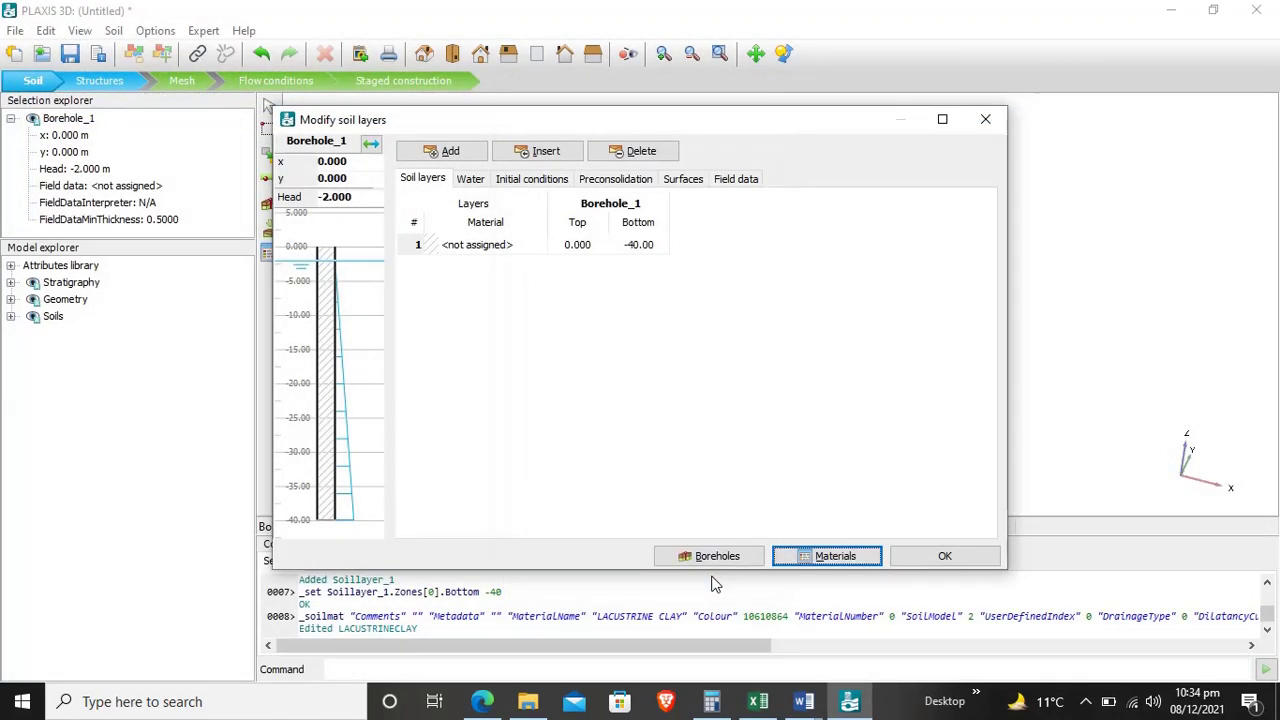
{"action": "left_click", "coordinate": [486, 245]}
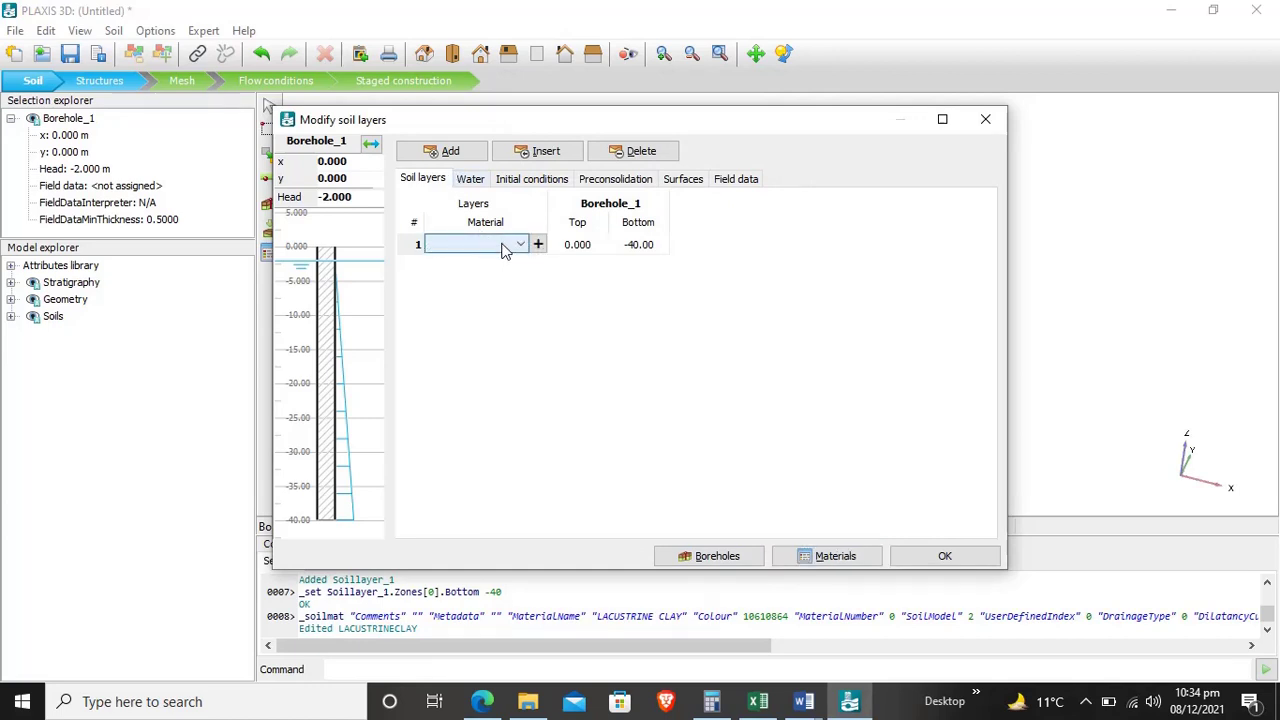
{"action": "left_click", "coordinate": [519, 247]}
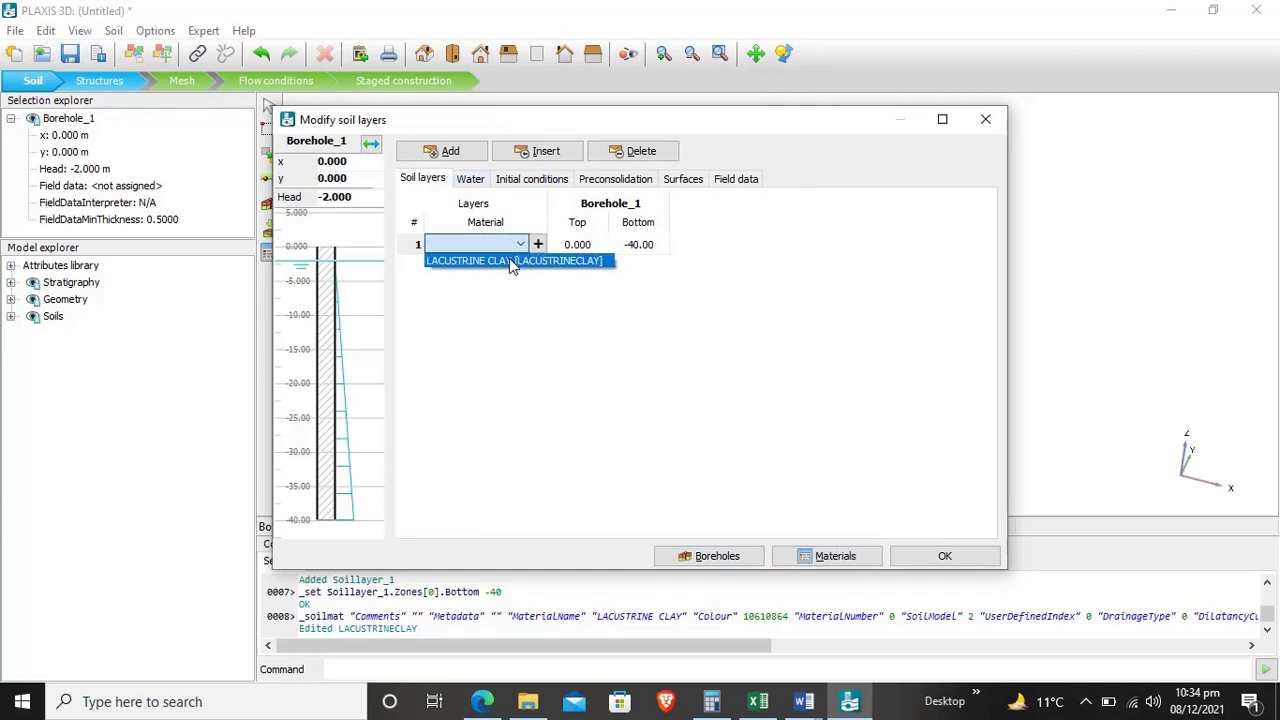
{"action": "left_click", "coordinate": [510, 266]}
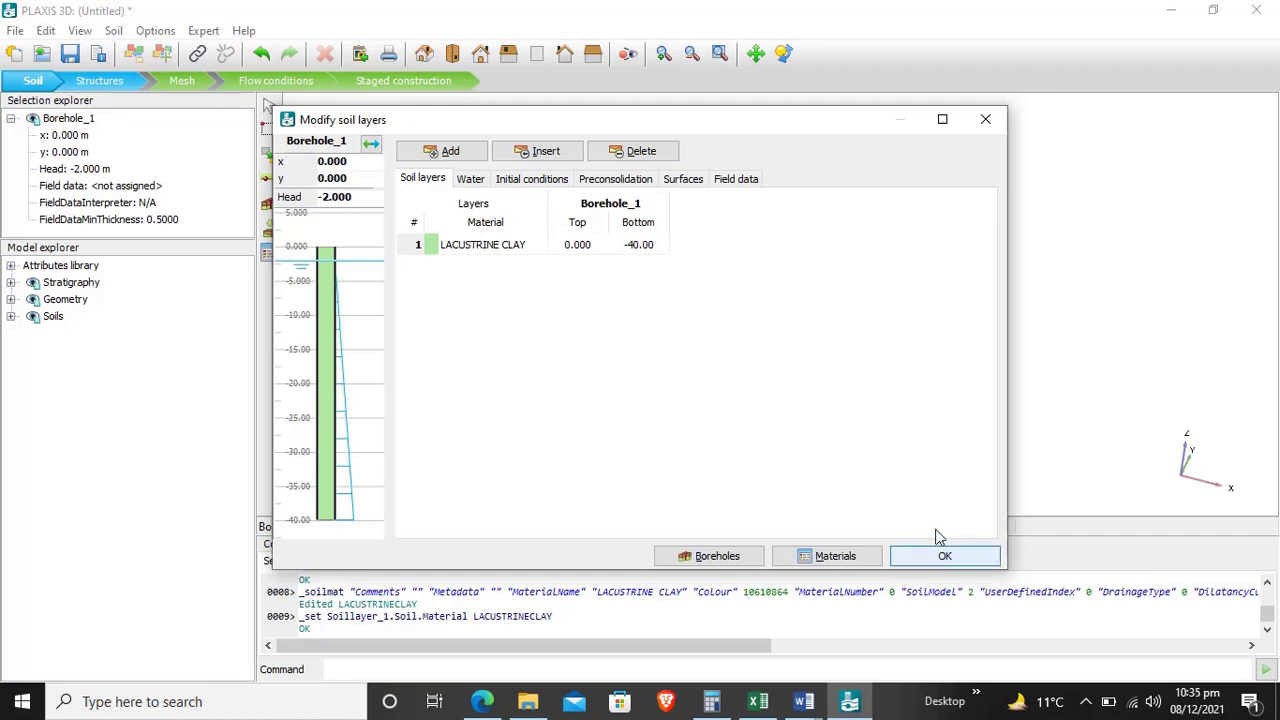
{"action": "left_click", "coordinate": [740, 557]}
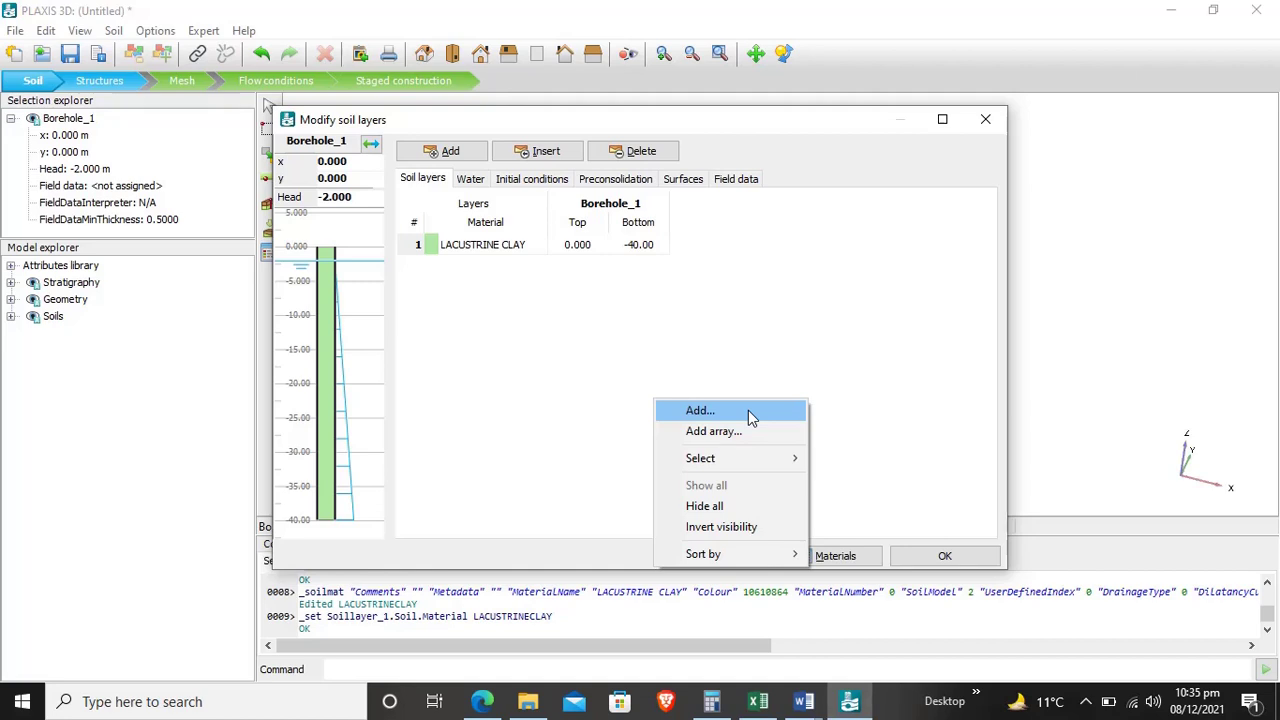
Accept the soil layers without adding boreholes and cancel the borehole tool with Esc.
{"action": "left_click", "coordinate": [851, 425]}
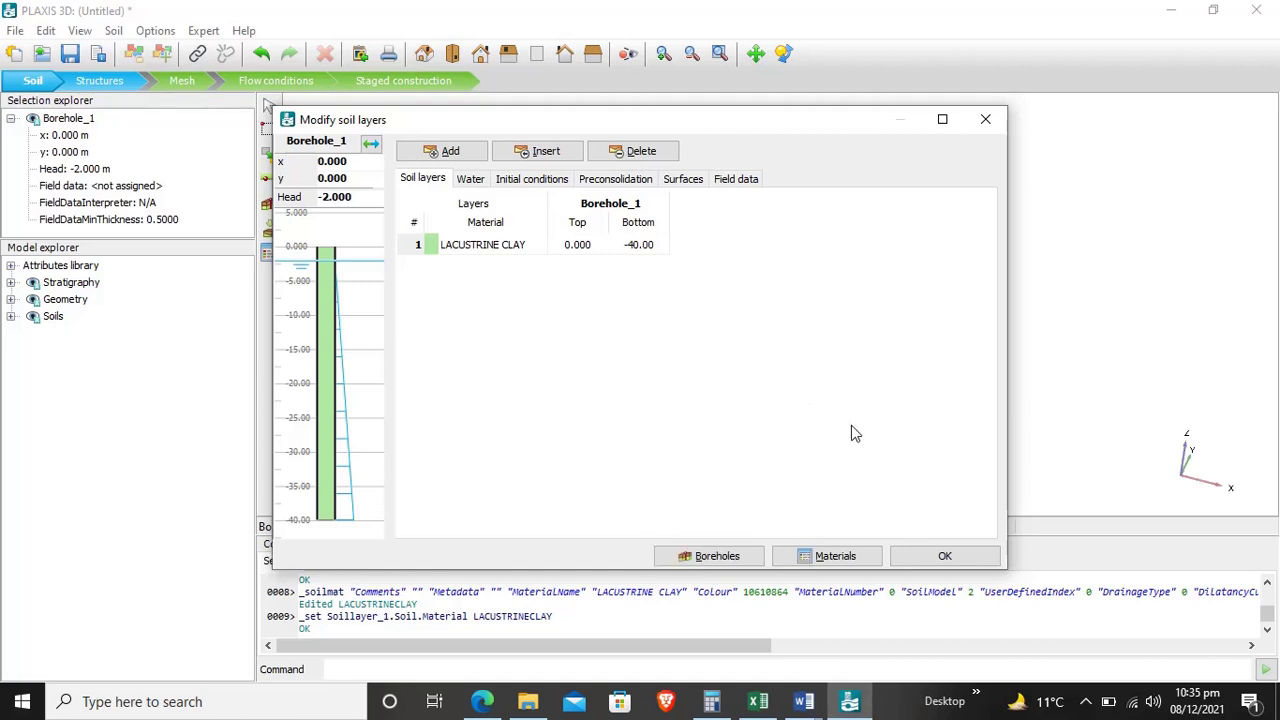
{"action": "left_click", "coordinate": [948, 558]}
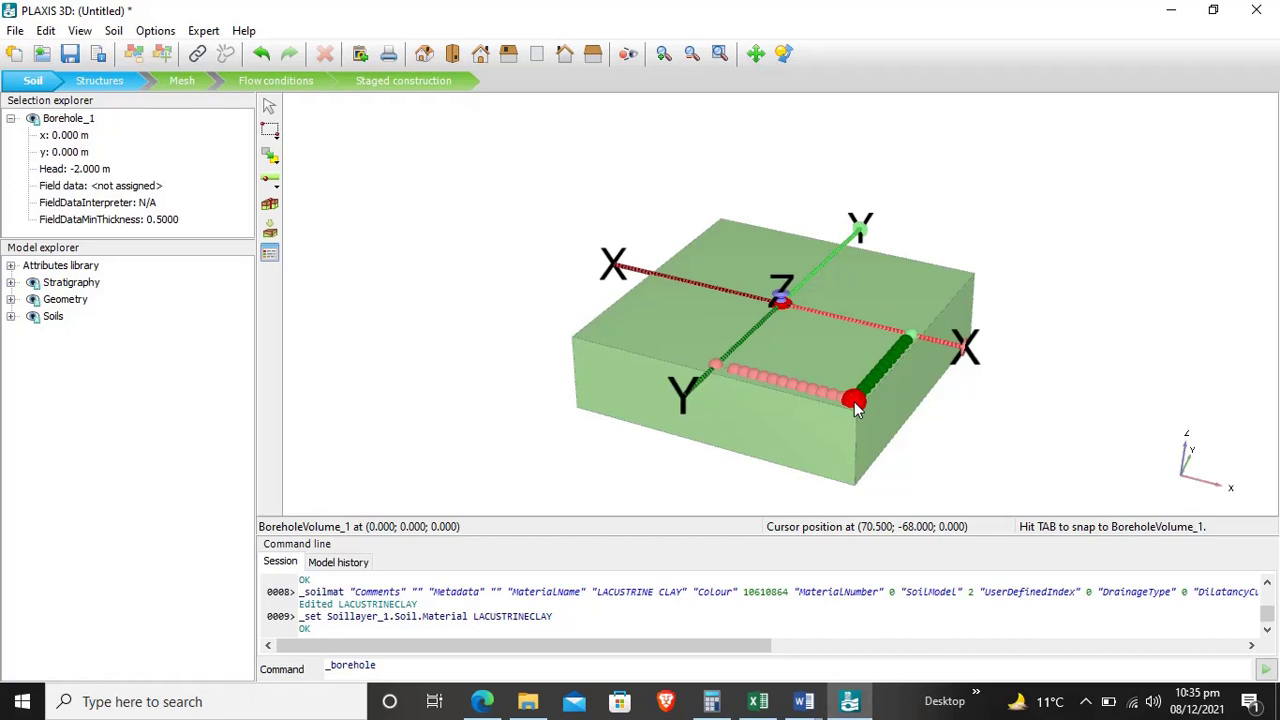
{"action": "key", "text": "Escape"}
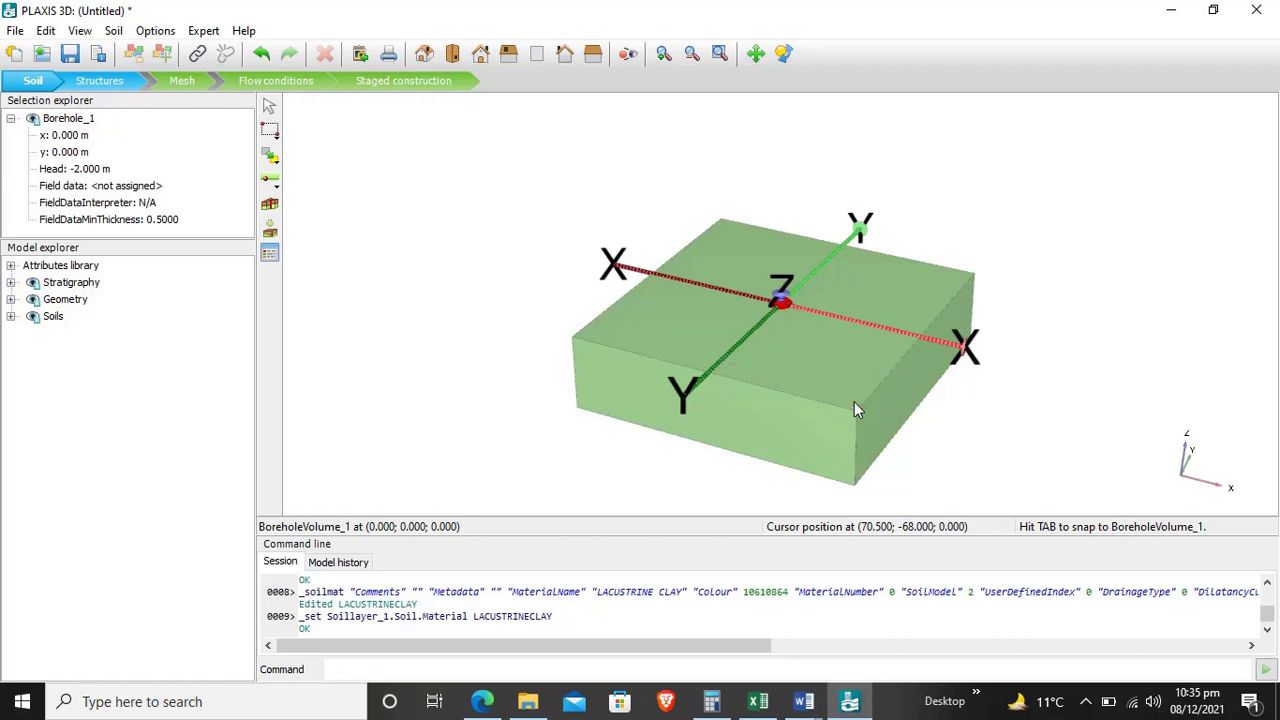